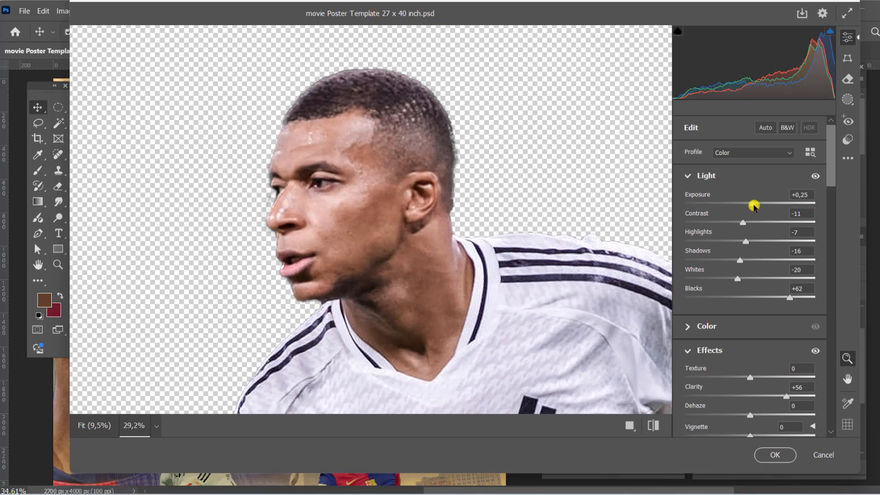
Apply the Camera Raw edits to the white-shirted player's portrait and open the curly-haired player's portrait in the Camera Raw Filter.
left_click(770, 455)
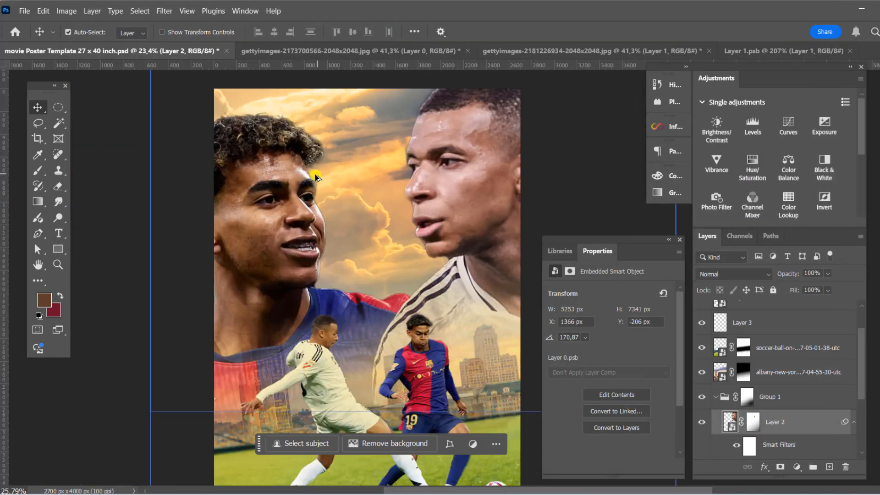
scroll(316, 177, "up", 4)
left_click(280, 171)
left_click(164, 11)
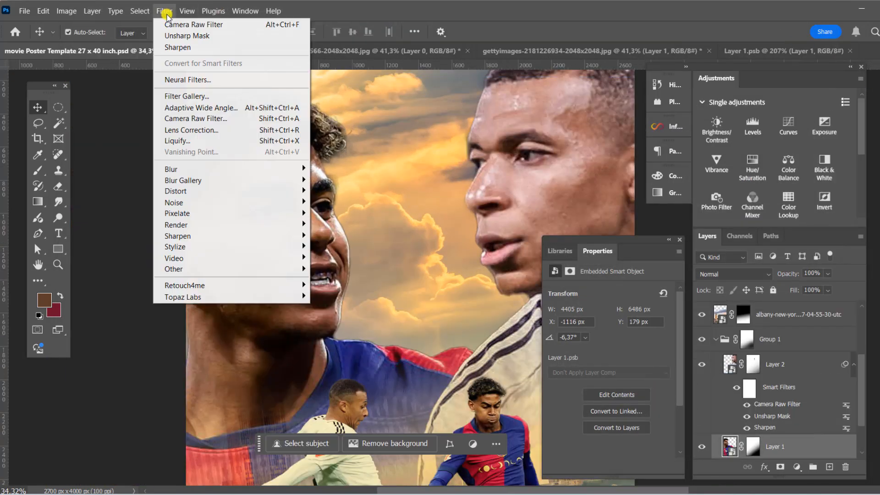
left_click(197, 118)
left_click(365, 122)
scroll(453, 228, "down", 4)
Grade the curly-haired portrait with Clarity +38, Blacks +81, Whites -9, Shadows -7 and Highlights +14, and apply the filter.
left_click_drag(750, 396, 775, 396)
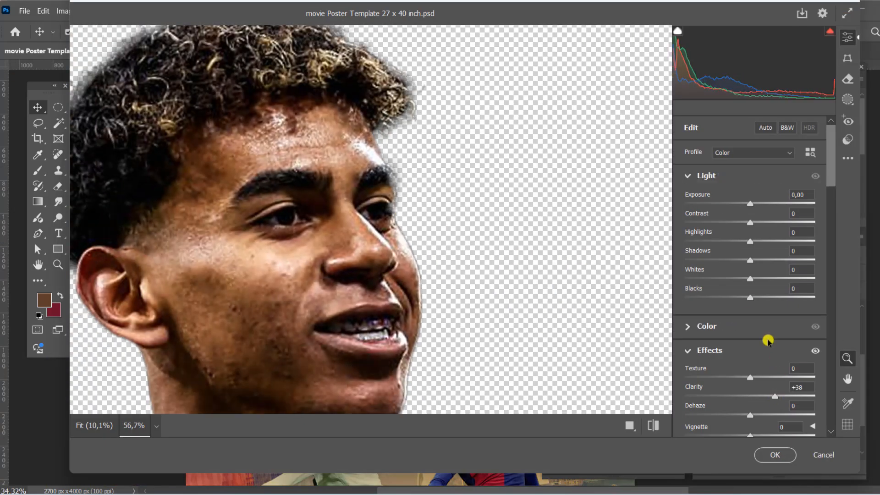
left_click_drag(750, 298, 794, 299)
left_click_drag(746, 267, 748, 260)
left_click_drag(750, 241, 763, 244)
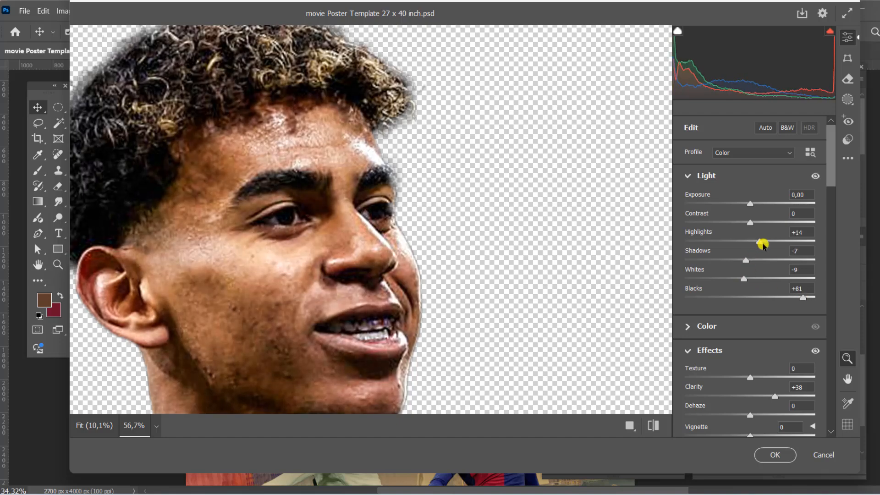
left_click(774, 455)
Add a Levels adjustment clipped to the white-shirted player's portrait layer.
scroll(408, 169, "down", 8)
left_click(486, 174)
scroll(485, 173, "up", 4)
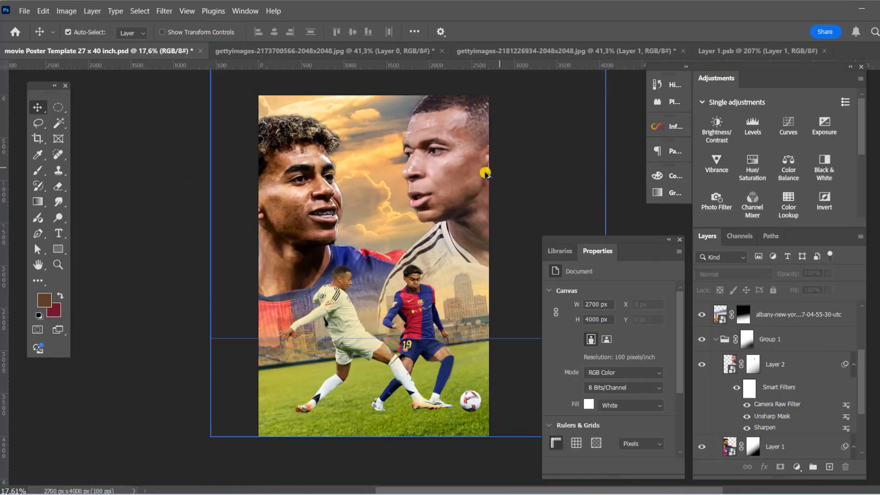
left_click(442, 172)
left_click(441, 172)
left_click(796, 467)
left_click(832, 300)
left_click(593, 466)
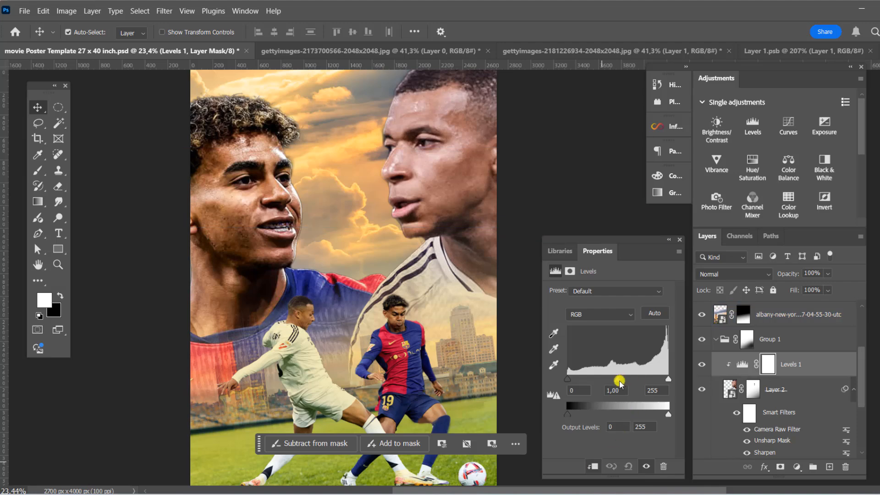
Darken the Levels midtones to 0.69 and blend the adjustment in Overlay mode at 63% opacity.
left_click_drag(618, 379, 629, 380)
left_click(732, 277)
left_click(734, 306)
left_click(827, 273)
left_click_drag(844, 285, 821, 287)
Invert the Levels mask and paint the shading back over the white-shirted player's head and face with a soft 250 px white brush.
left_click(765, 363)
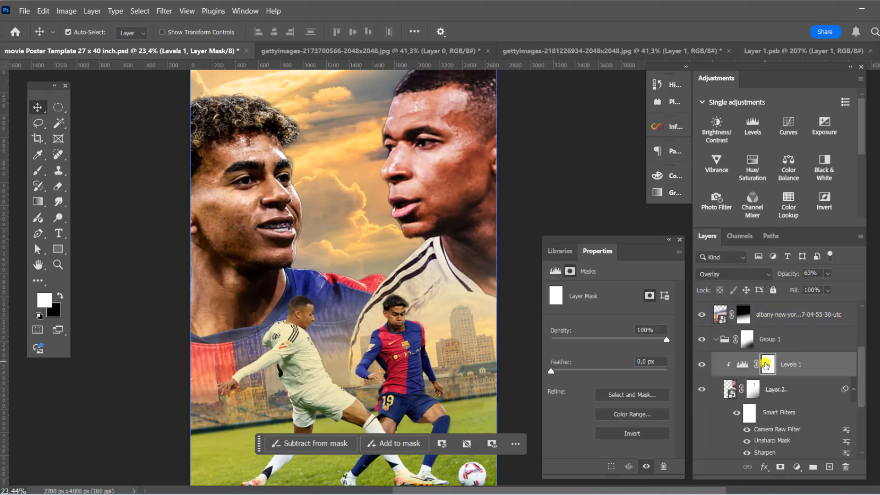
key("ctrl+i")
left_click(40, 173)
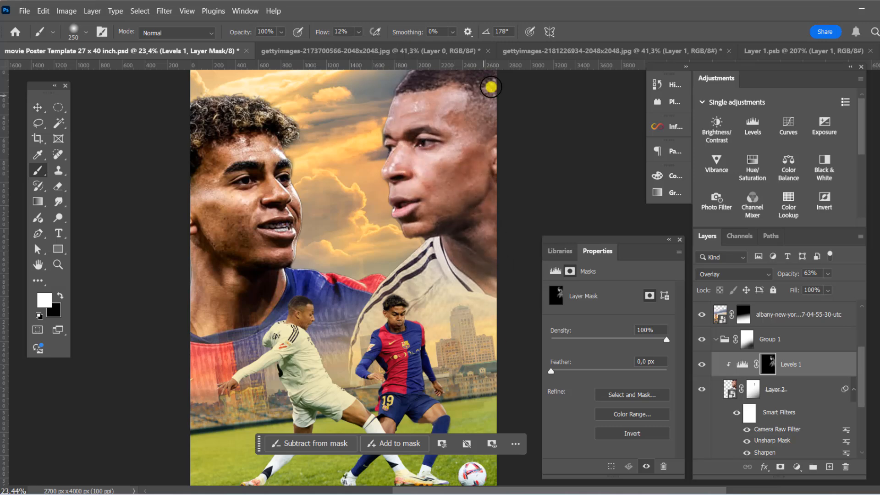
scroll(481, 179, "down", 2)
mouse_move(491, 87)
left_mouse_down()
mouse_move(484, 169)
mouse_move(462, 180)
mouse_move(412, 110)
mouse_move(421, 224)
left_mouse_up()
scroll(463, 177, "up", 2)
scroll(396, 243, "down", 3)
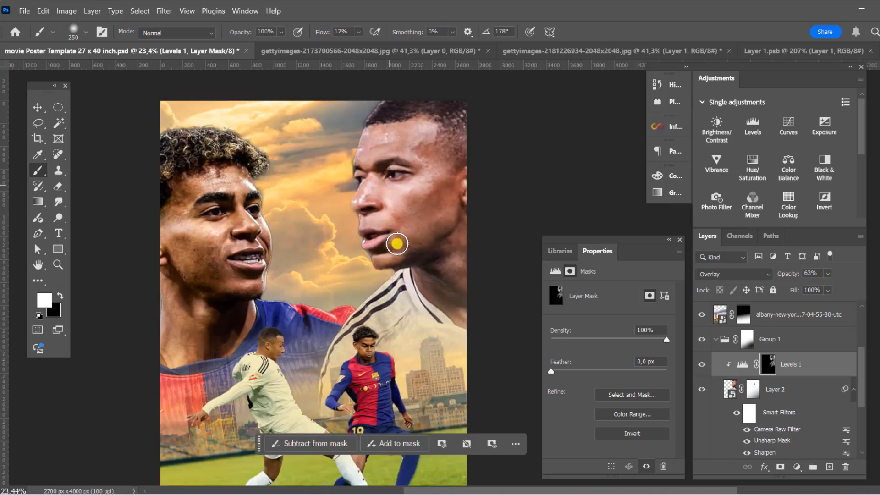
scroll(383, 258, "up", 1)
key("v")
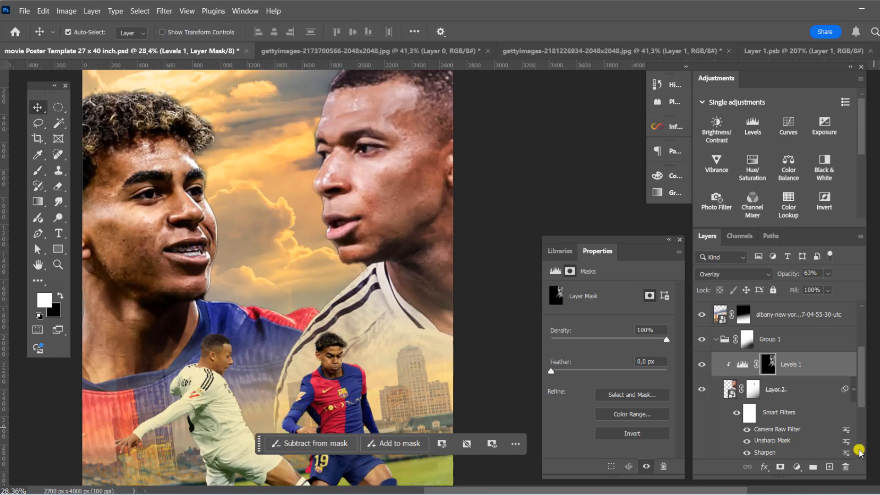
Add a clipped Curves adjustment with a point at input 107, output 161, and paint it onto the face highlights through an inverted mask.
left_click(788, 124)
left_click_drag(620, 364, 613, 353)
key("ctrl+i")
key("b")
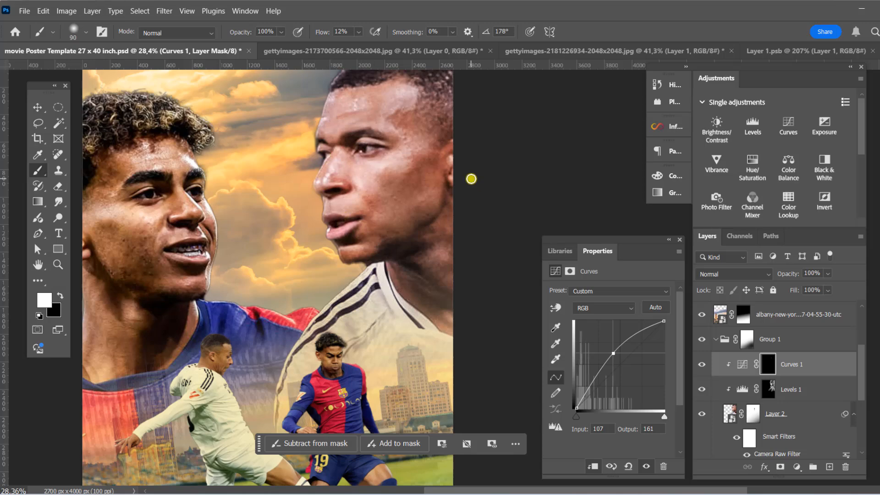
scroll(358, 192, "down", 2)
key("v")
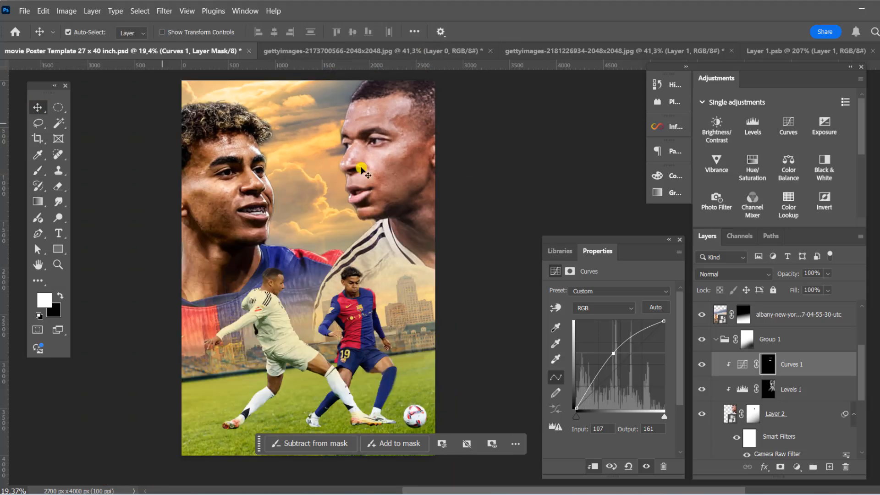
Add a Color Balance adjustment clipped directly above the white-shirted player's portrait, with midtones Cyan–Red at +34 and Preserve Luminosity off.
scroll(362, 171, "up", 1)
left_click(779, 412)
left_click(797, 466)
left_click(824, 362)
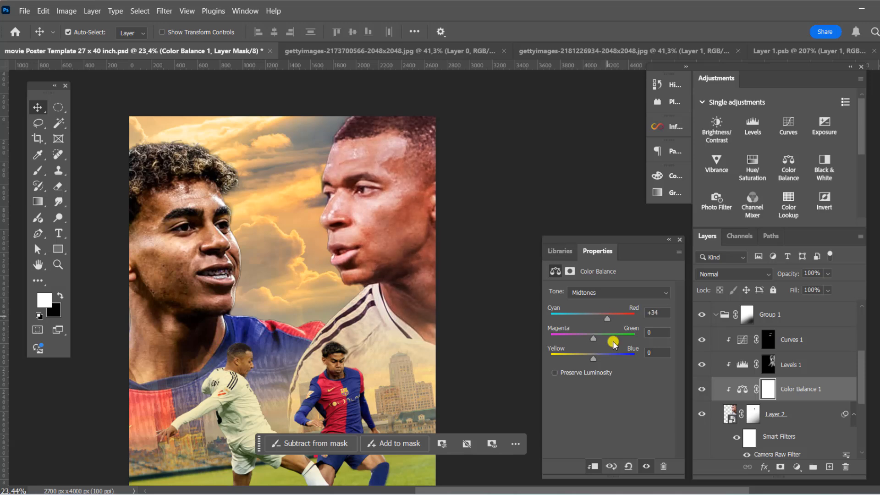
Set the portrait's Color Balance shadows to Yellow–Blue -12 and highlights to Cyan–Red +11 and Yellow–Blue -15, in Normal blend mode.
left_click(604, 292)
left_click(600, 302)
left_click_drag(593, 358, 588, 357)
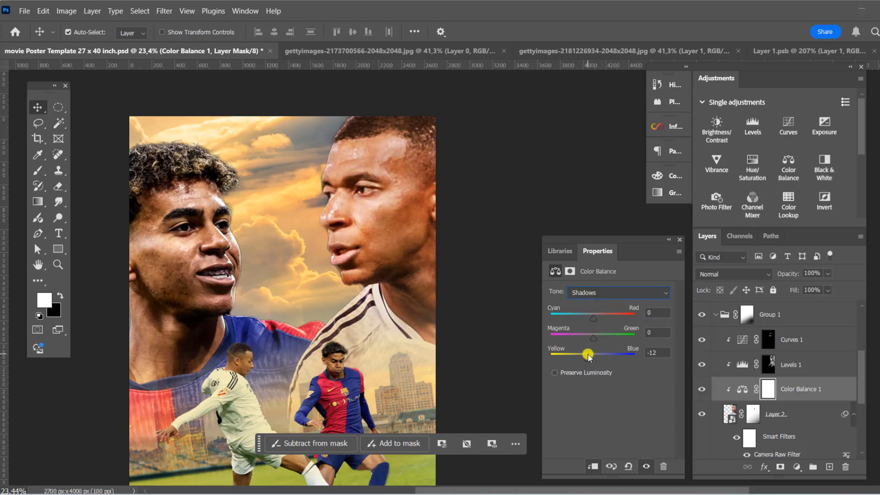
left_click(594, 293)
left_click(607, 315)
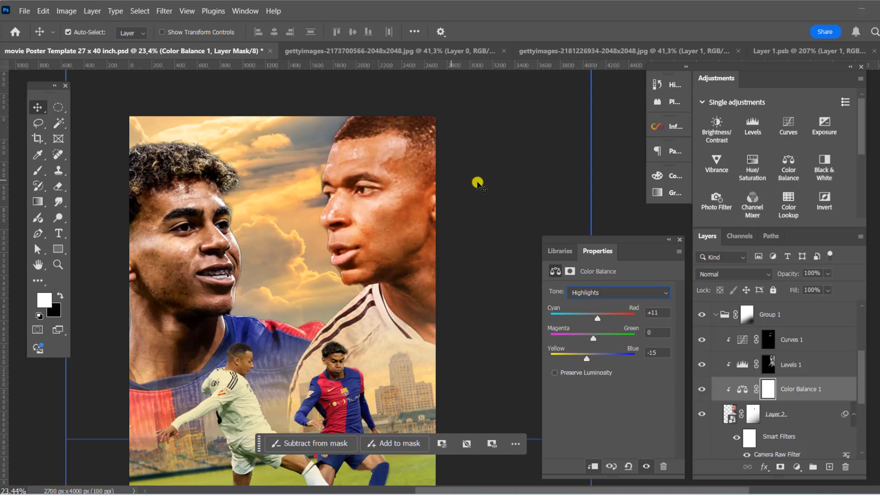
left_click(748, 274)
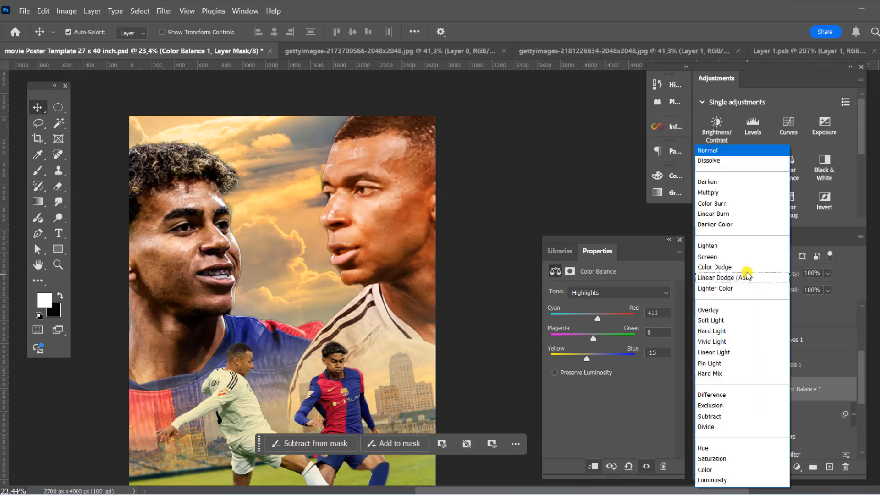
left_click(723, 152)
Add a Color Balance adjustment clipped to the sunset sky layer with midtones Cyan–Red +41, Magenta–Green -9 and Yellow–Blue -21.
scroll(802, 390, "down", 3)
left_click(796, 446)
left_click(797, 467)
left_click(820, 359)
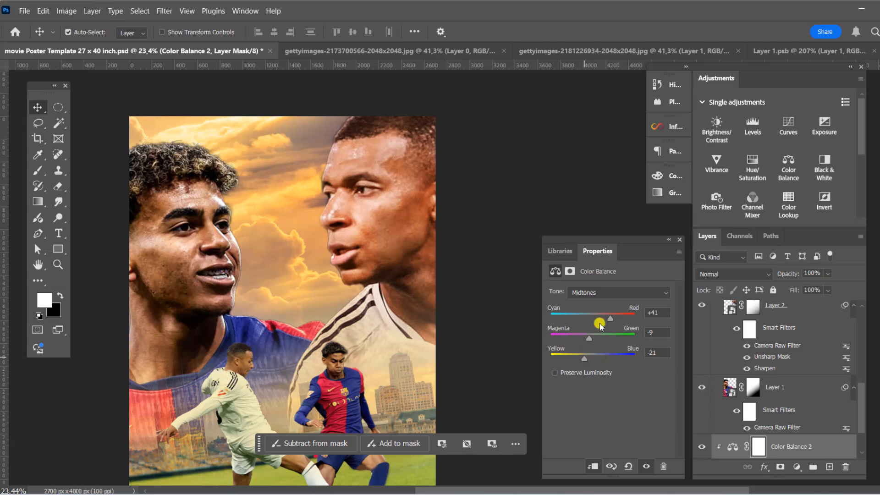
Set the sky's Color Balance shadows to Cyan–Red +37 and Yellow–Blue -22, and adjust its highlights.
left_click(602, 293)
left_click(598, 303)
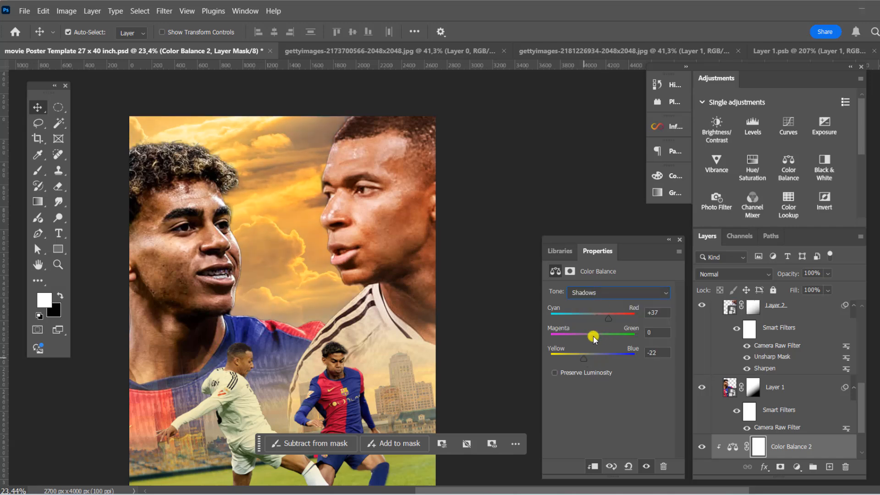
left_click(595, 289)
left_click(596, 312)
left_click(360, 234)
Add an Exposure adjustment of +0.94 clipped to the white-shirted player's portrait and invert its mask.
scroll(774, 344, "up", 2)
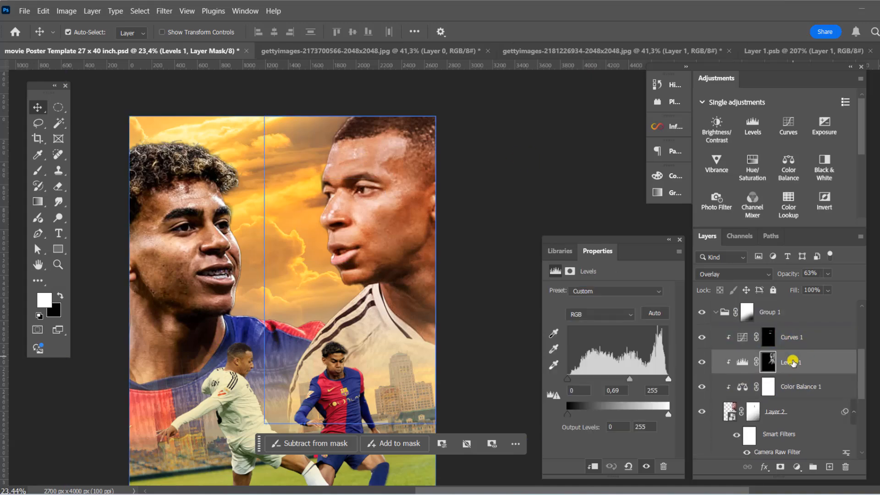
left_click(794, 411)
left_click(796, 466)
left_click(816, 325)
left_click_drag(609, 321, 617, 321)
key("ctrl+i")
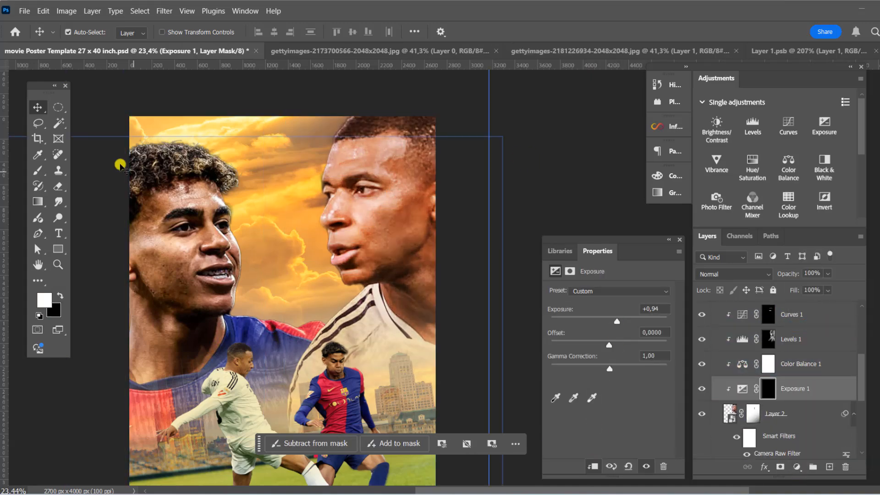
Paint the exposure boost onto the lit areas of the white-shirted player's face with a soft 90 px white brush.
key("b")
scroll(339, 287, "up", 3)
scroll(311, 312, "down", 1)
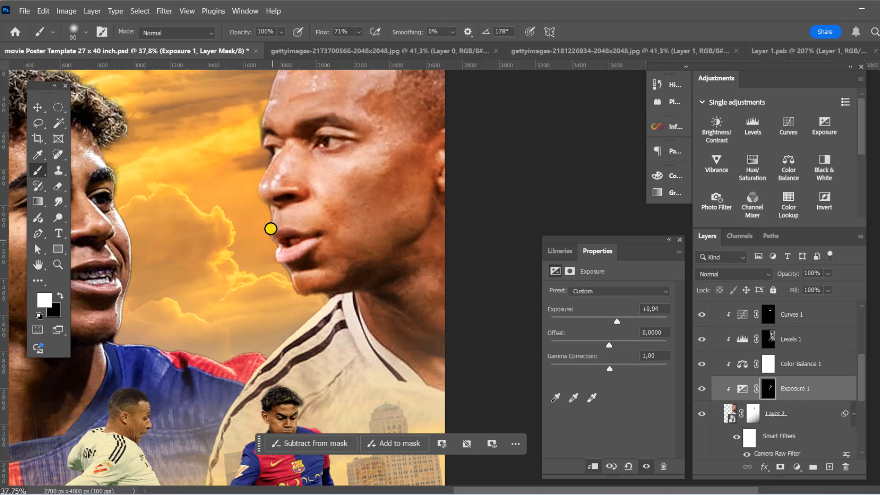
scroll(289, 218, "down", 1)
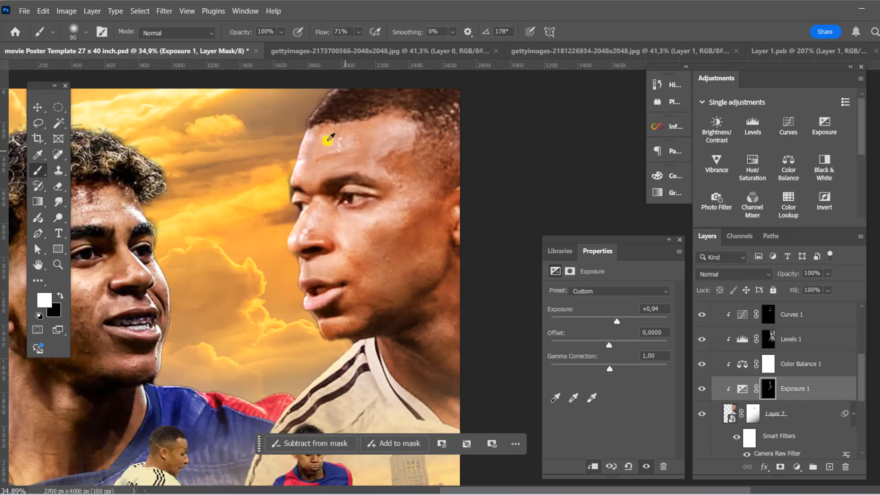
scroll(329, 138, "down", 2)
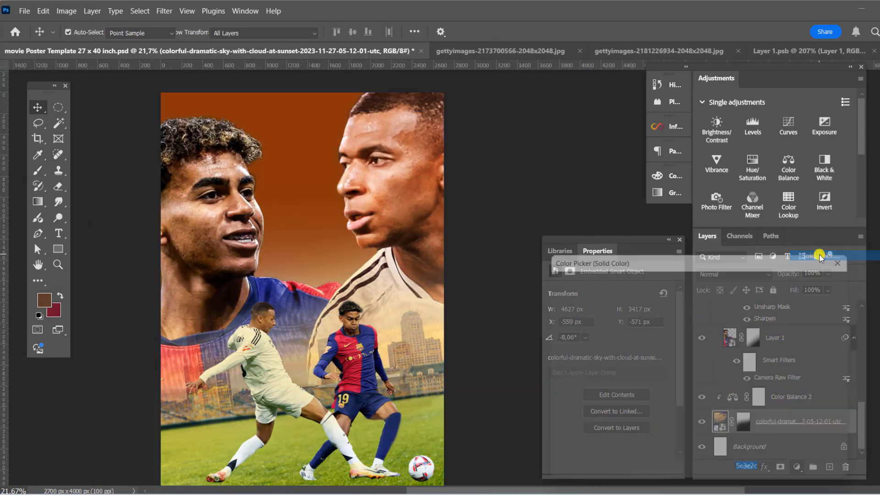
Add a yellow Solid Color fill clipped to the sunset sky layer and set its blend mode to Multiply.
left_click(600, 296)
left_click(713, 417)
left_click(647, 309)
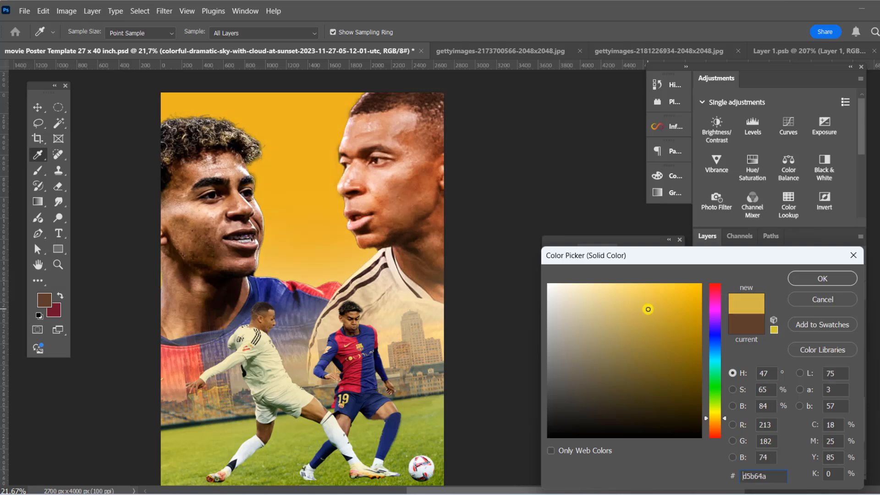
left_click(713, 414)
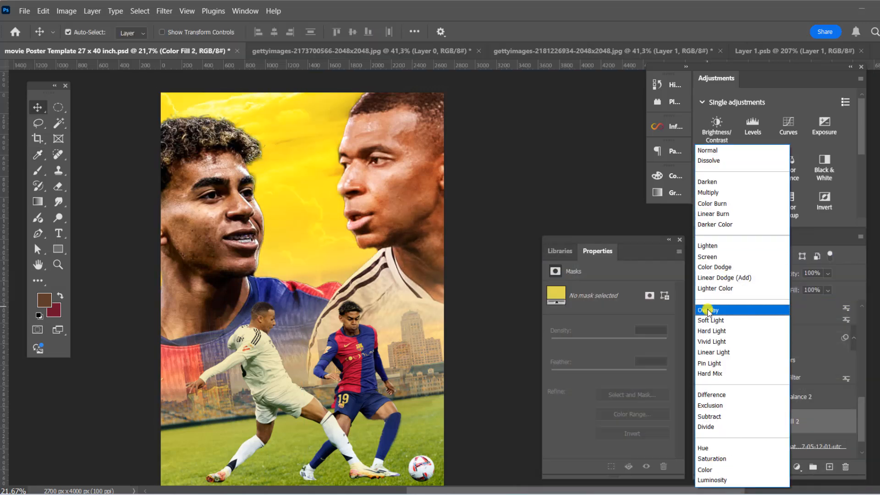
left_click(708, 192)
Change the sky's color fill to orange eb6334 and lower its opacity to 40%.
double_click(732, 420)
left_click(715, 431)
left_click(667, 296)
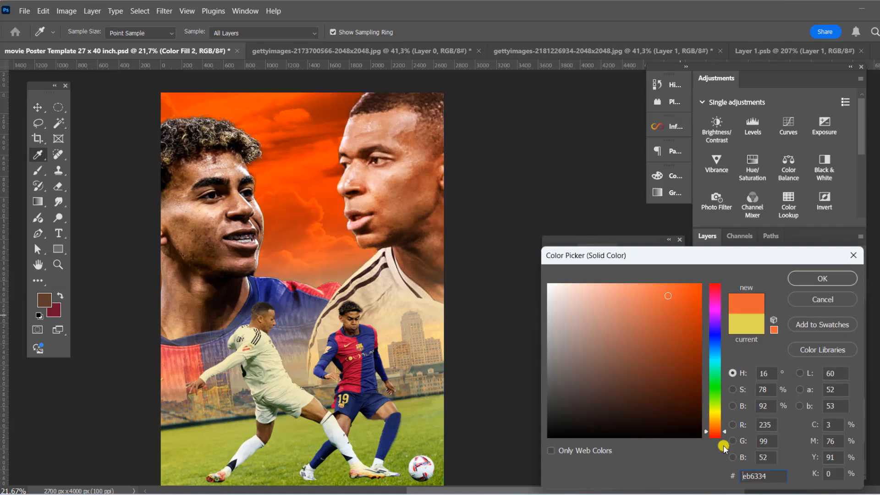
left_click(824, 284)
left_click(828, 274)
left_click(806, 286)
Invert the orange fill's mask and paint the tint into the sky above and between the two faces with a 900 px white brush.
left_click(758, 418)
key("ctrl+i")
key("b")
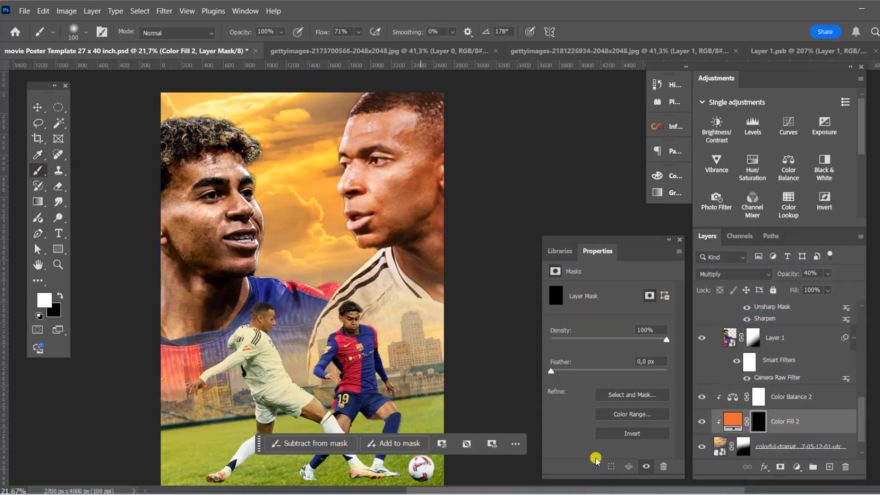
key("bracketright")
key("bracketright")
key("bracketright")
key("bracketright")
key("bracketright")
key("bracketright")
key("bracketright")
key("bracketright")
key("bracketright")
key("bracketright")
key("bracketright")
key("bracketright")
mouse_move(351, 127)
left_mouse_down()
mouse_move(271, 87)
mouse_move(200, 88)
left_mouse_up()
mouse_move(293, 208)
left_mouse_down()
mouse_move(340, 249)
mouse_move(300, 276)
mouse_move(360, 275)
left_mouse_up()
scroll(441, 275, "down", 5)
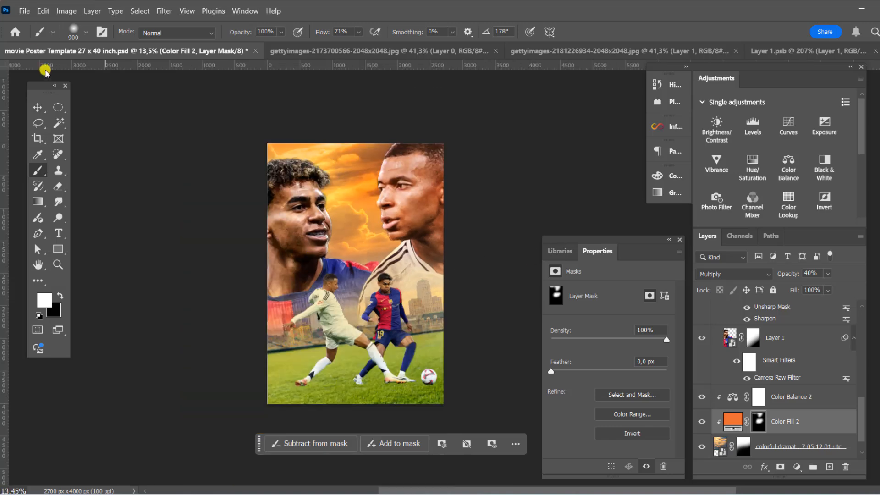
left_click(38, 108)
Add a pale f0e5df Solid Color fill clipped above the orange fill and set its blend mode to Screen.
scroll(414, 236, "up", 5)
left_click(732, 421)
left_click(797, 467)
left_click(808, 257)
left_click(558, 293)
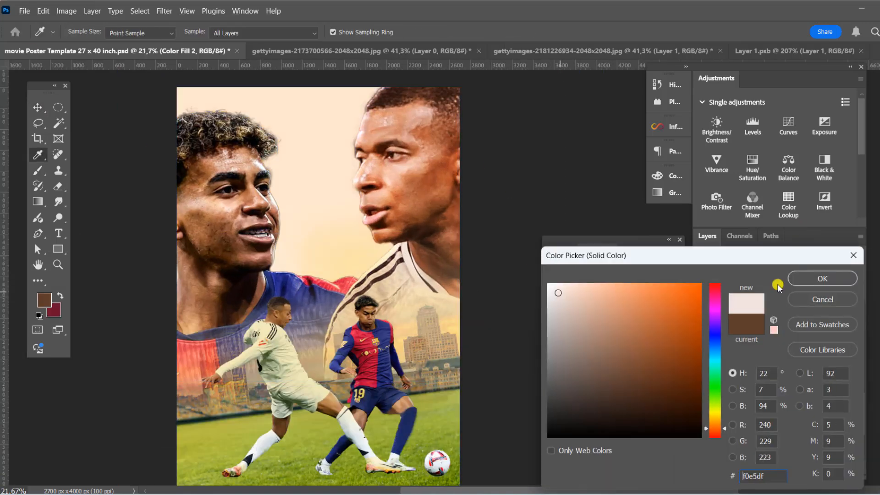
left_click(822, 278)
left_click(733, 274)
left_click(719, 252)
Invert the pale fill's mask, paint a glow beside the white-shirted player's face with a 1200 px brush, and set the fill to 59% opacity.
key("ctrl+i")
key("b")
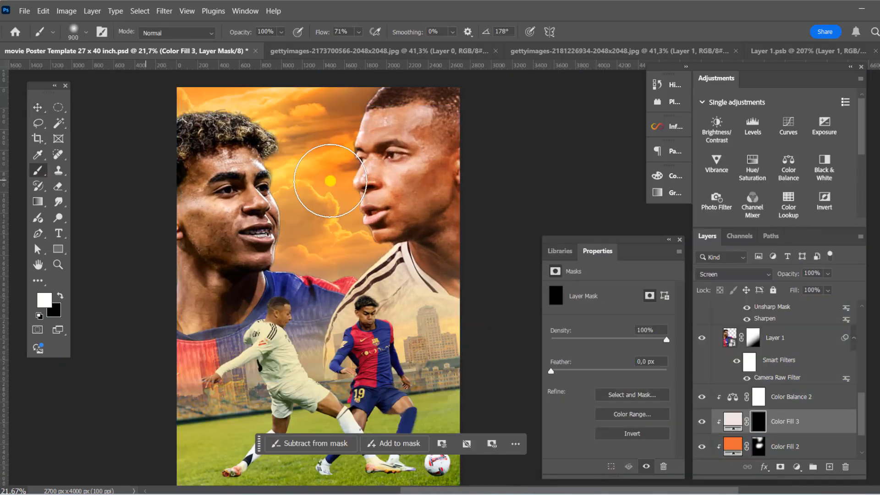
key("bracketright")
key("bracketright")
key("bracketright")
left_click(355, 168)
left_click_drag(827, 274, 817, 286)
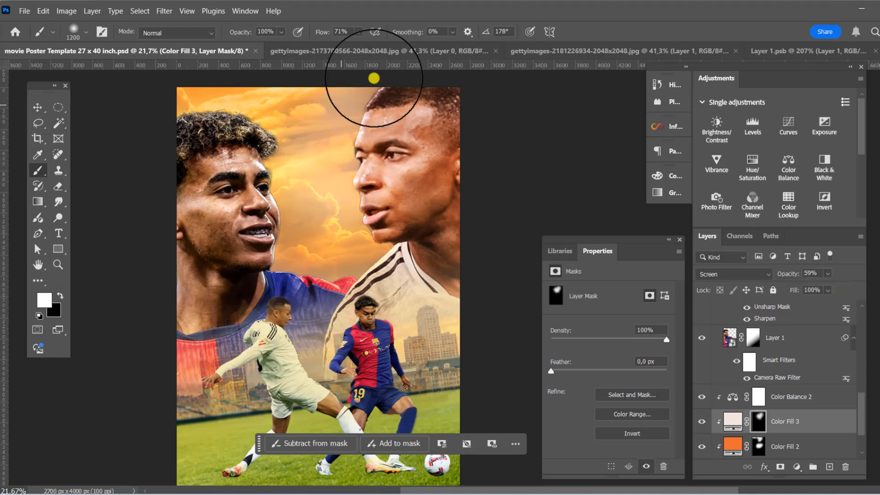
left_click(350, 258)
key("v")
scroll(348, 220, "down", 2)
Add a Levels adjustment clipped to the curly-haired player's portrait and darken its midtones to 0.69.
left_click(256, 220)
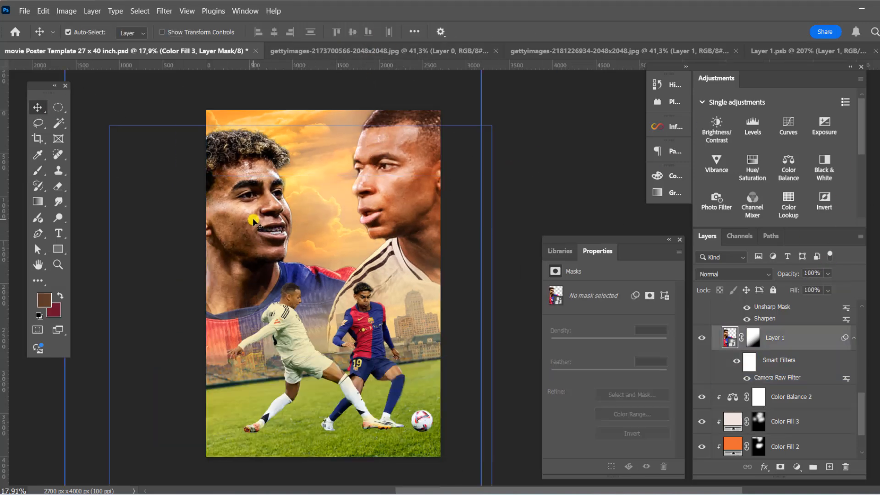
left_click(746, 378)
scroll(364, 160, "up", 4)
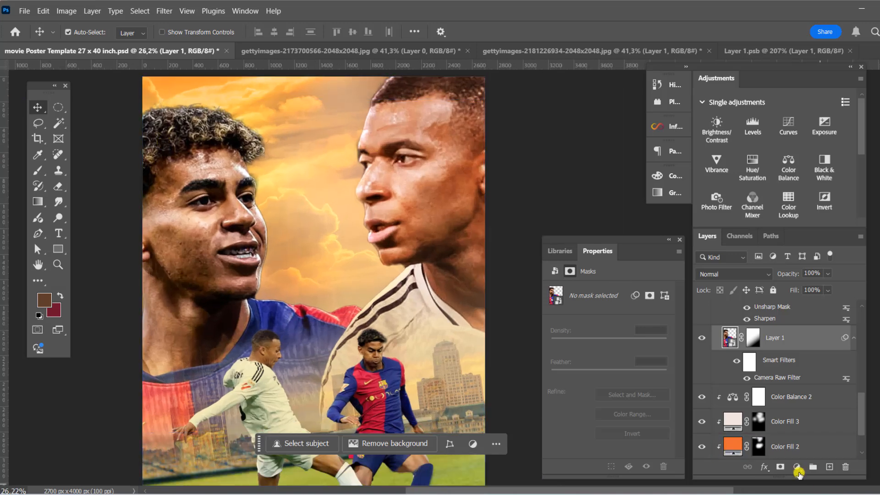
left_click(796, 467)
left_click(810, 306)
left_click_drag(618, 383, 629, 379)
Blend the curly-haired portrait's Levels adjustment in Overlay mode at 36% opacity.
left_click(728, 274)
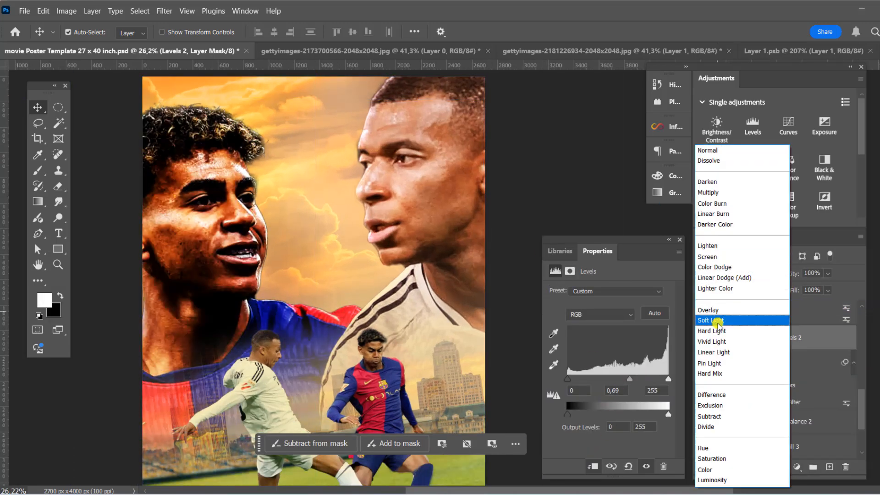
left_click(721, 311)
key("3")
key("6")
Invert the Levels mask and paint the darkening onto the curly-haired portrait's face and shirt with 1200 px and 400 px brushes.
left_click(765, 346)
key("ctrl+i")
key("b")
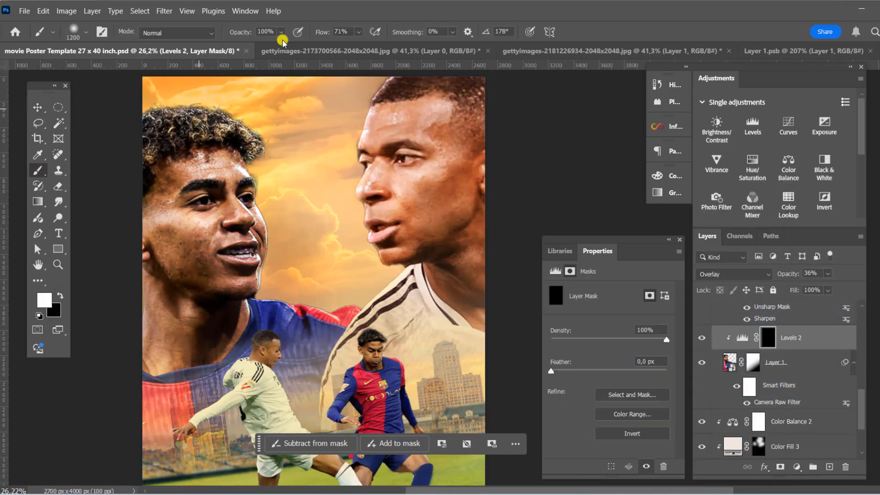
mouse_move(163, 223)
left_mouse_down()
mouse_move(165, 248)
mouse_move(198, 302)
left_mouse_up()
key("bracketleft")
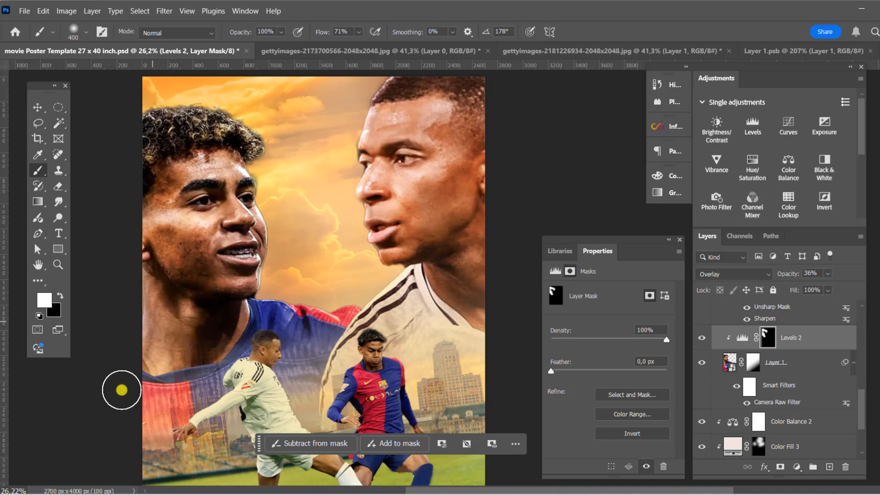
left_click_drag(256, 354, 280, 345)
scroll(279, 344, "down", 3)
scroll(256, 321, "up", 1)
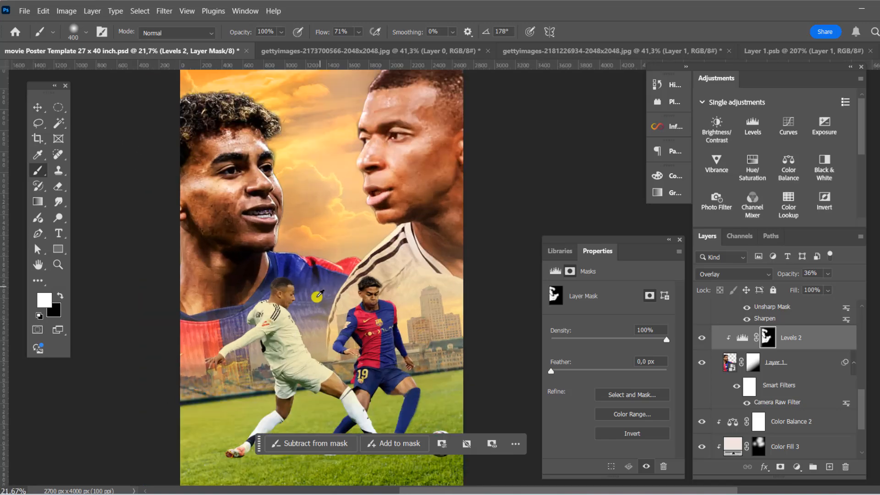
scroll(228, 199, "up", 3)
scroll(185, 369, "down", 3)
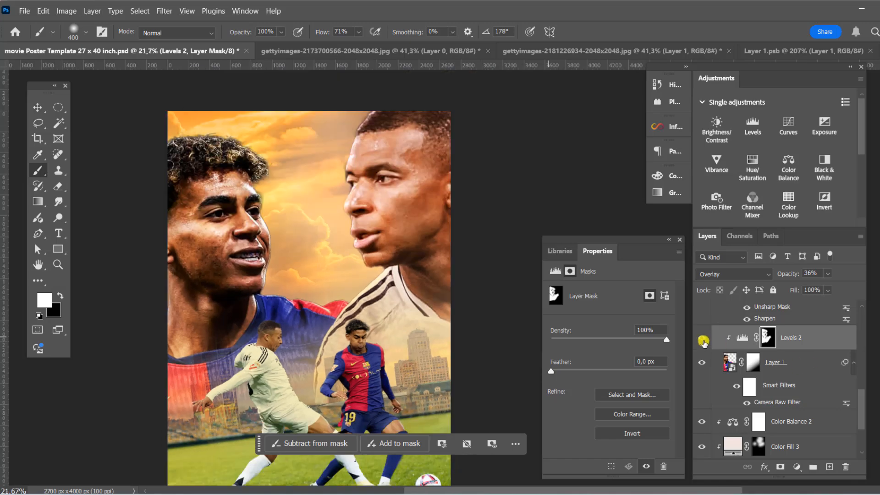
left_click(702, 339)
left_click(702, 338)
Add a brightening Curves adjustment clipped to the curly-haired portrait and reveal it over the eyes with a 90 px brush on a black mask.
left_click(797, 467)
left_click(809, 315)
left_click(592, 466)
left_click_drag(615, 368, 614, 347)
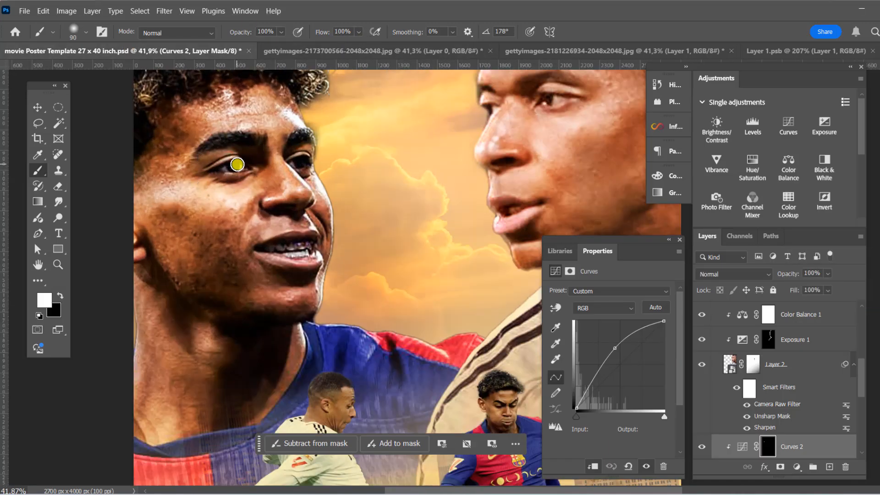
scroll(298, 254, "down", 4)
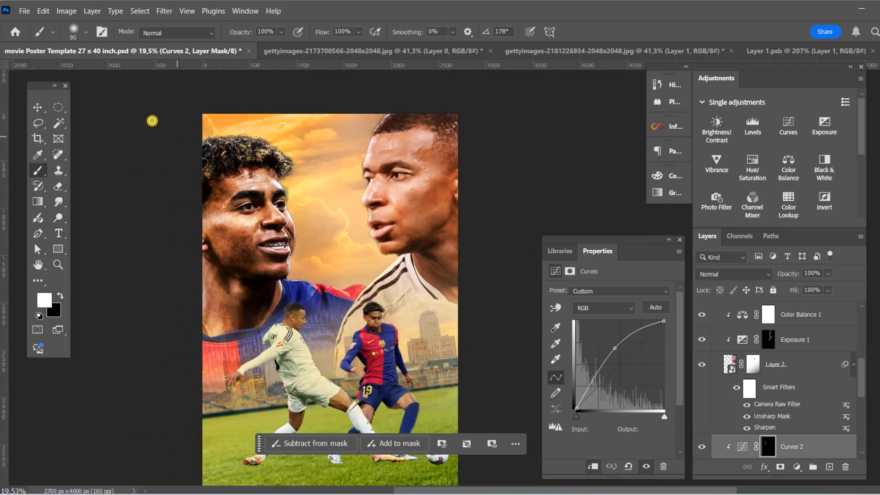
Transform the sunset sky layer to adjust how its clouds sit between the two portraits.
key("v")
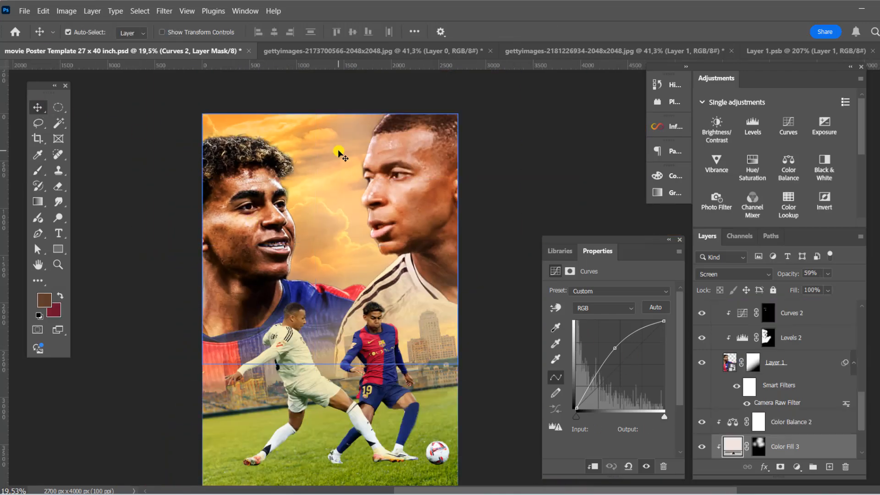
left_click(802, 419)
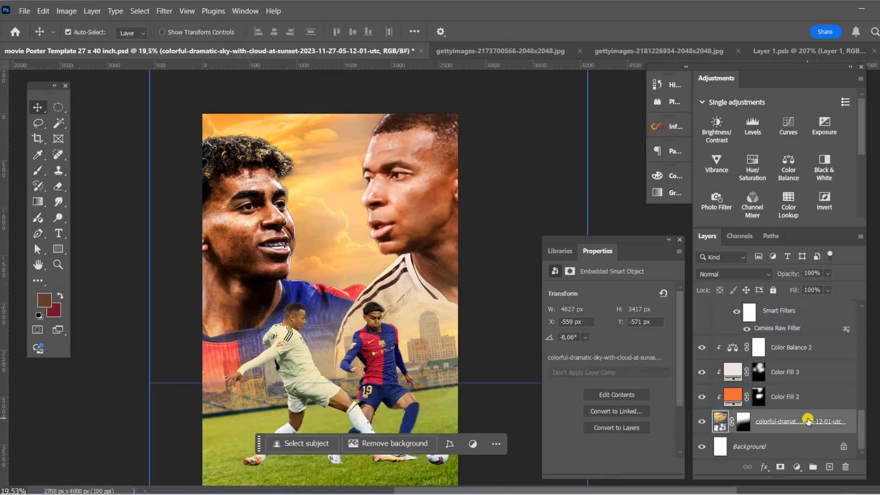
key("ctrl+t")
scroll(562, 183, "down", 2)
left_click_drag(566, 159, 577, 187)
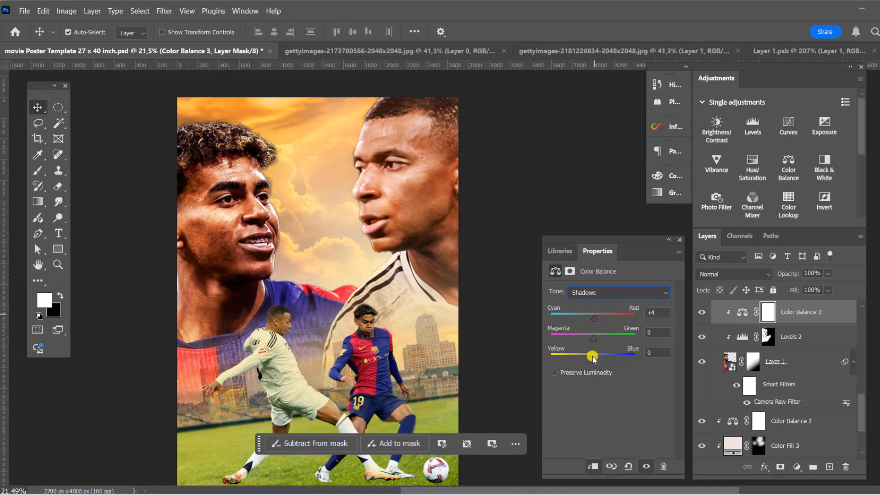
Shift the curly-haired portrait's shadows toward red at +4 with a clipped Color Balance adjustment.
left_click(618, 292)
left_click(595, 316)
left_click_drag(594, 317, 595, 319)
Add an Exposure adjustment of +1.01 clipped to the curly-haired portrait, invert its mask, and paint highlights onto the portrait.
left_click(797, 467)
left_click(816, 321)
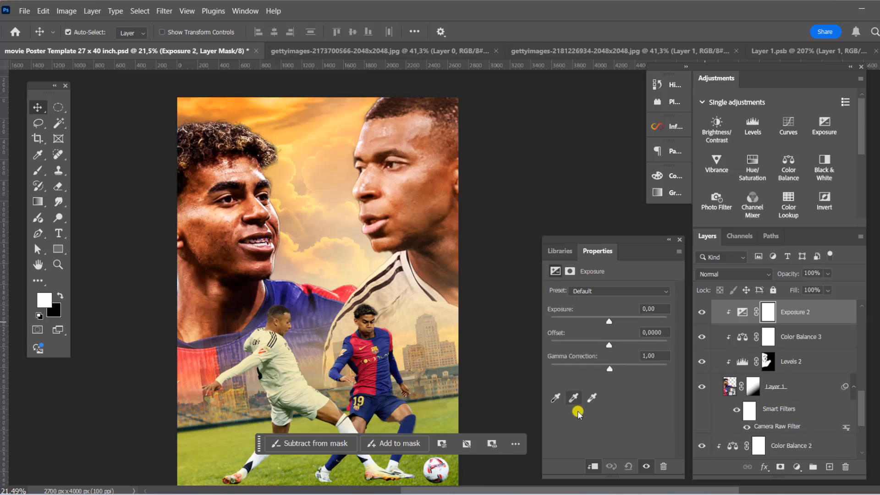
left_click_drag(608, 319, 618, 318)
key("ctrl+i")
scroll(218, 182, "up", 4)
left_click(37, 170)
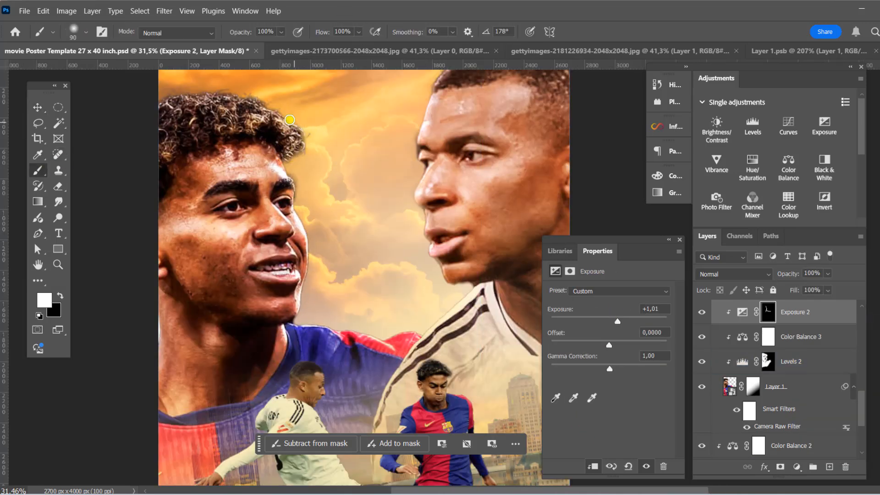
scroll(378, 211, "down", 3)
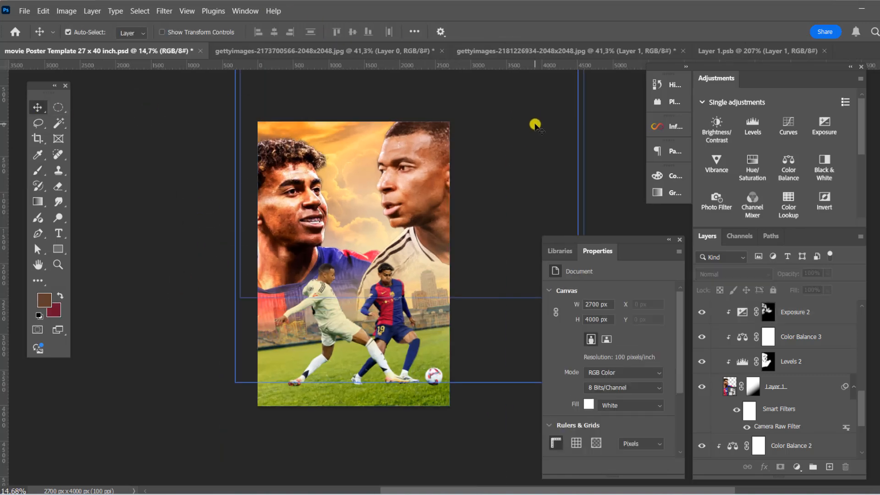
Add a Levels adjustment clipped to the grass pitch layer and darken its midtones to 0.20.
scroll(532, 124, "up", 2)
left_click(797, 466)
left_click(814, 304)
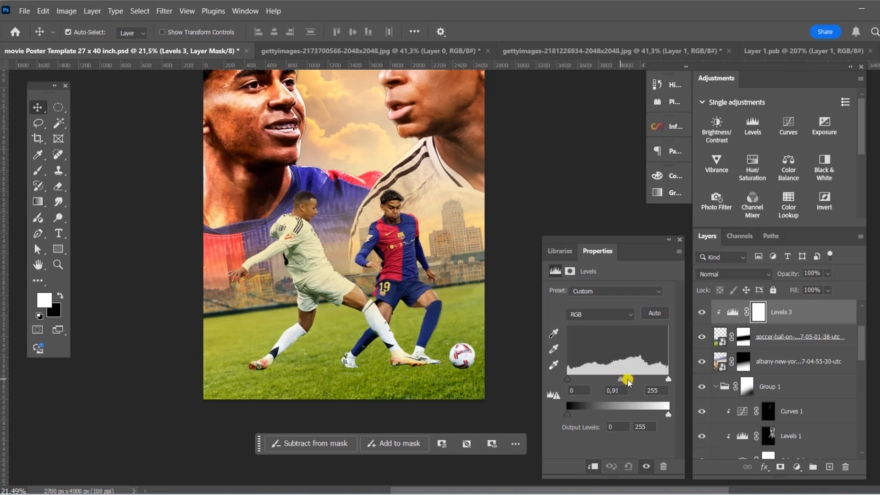
left_click_drag(627, 382, 653, 382)
Enlarge the soft black brush and paint the pitch's Levels mask across the far edge of the grass.
left_click(38, 171)
key("x")
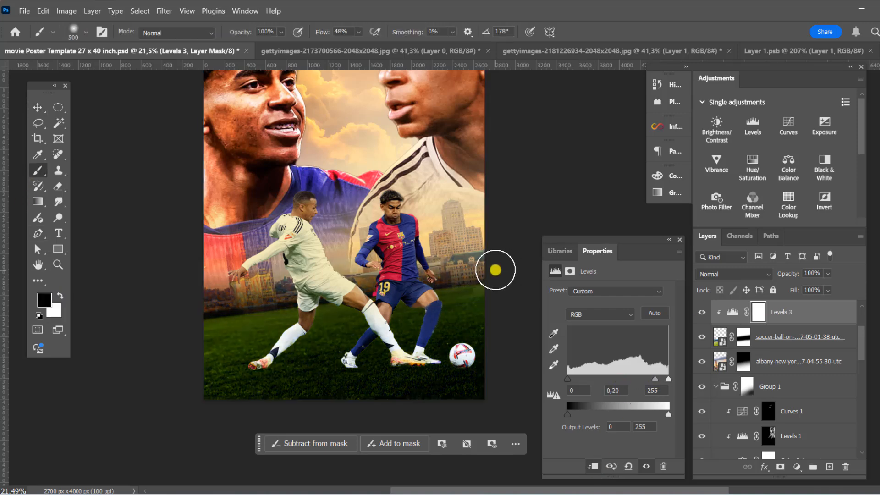
key("bracketright")
key("bracketright")
key("bracketright")
key("bracketright")
key("bracketright")
left_click_drag(490, 268, 233, 270)
Lower the brush flow to 27% and lighten more of the darkened grass around the players by painting the Levels mask.
left_click(358, 32)
left_click_drag(347, 45, 354, 45)
left_click_drag(220, 294, 458, 280)
scroll(447, 217, "down", 4)
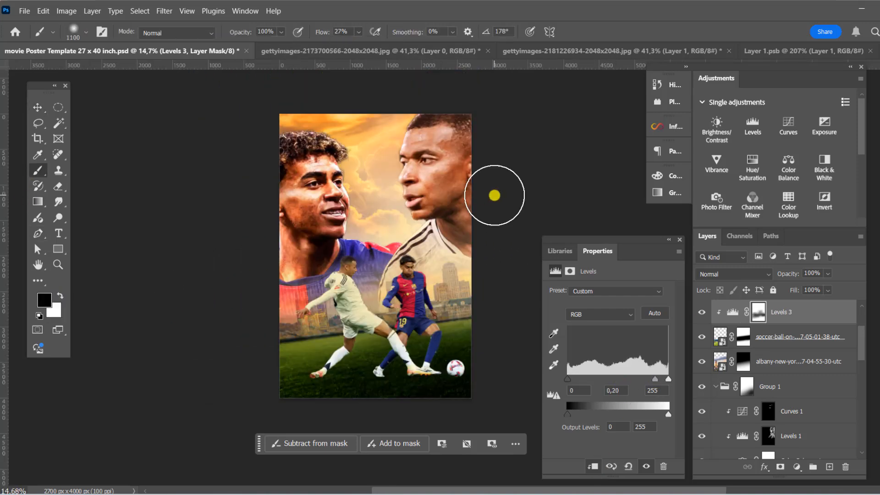
scroll(458, 220, "up", 1)
left_click_drag(284, 344, 353, 333)
scroll(353, 333, "down", 1)
left_click_drag(288, 325, 353, 314)
scroll(359, 339, "down", 1)
key("v")
scroll(394, 358, "up", 1)
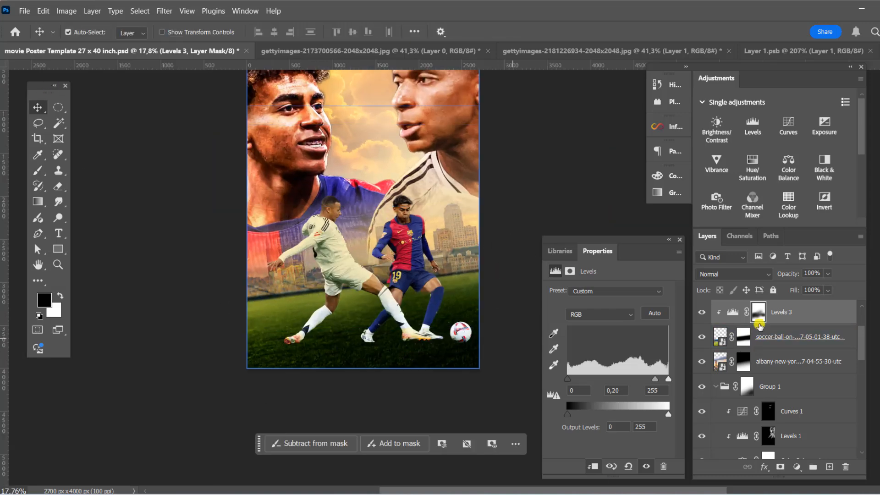
Add a Color Balance adjustment clipped to the pitch with midtones at +45 red and -15 magenta, and shadows at -5 yellow.
left_click(774, 337)
left_click(797, 466)
left_click(829, 361)
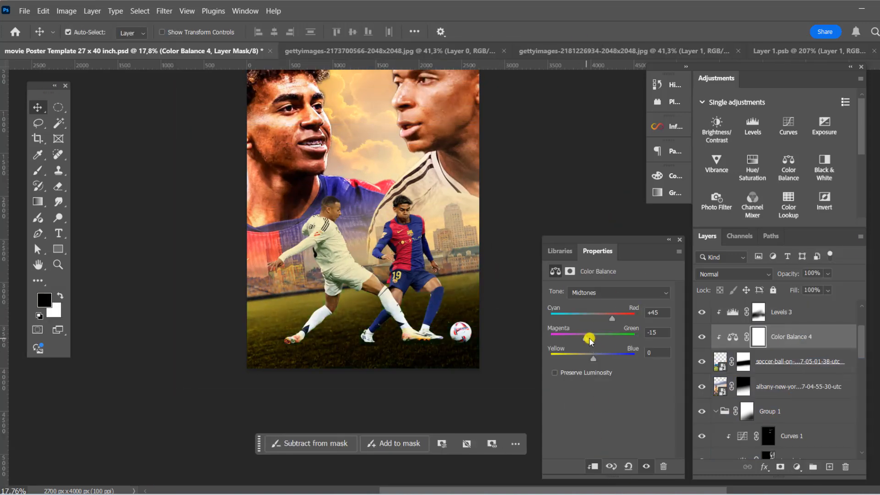
left_click(595, 292)
left_click(596, 297)
Shift the highlights of the pitch's Color Balance toward yellow and red.
left_click(595, 292)
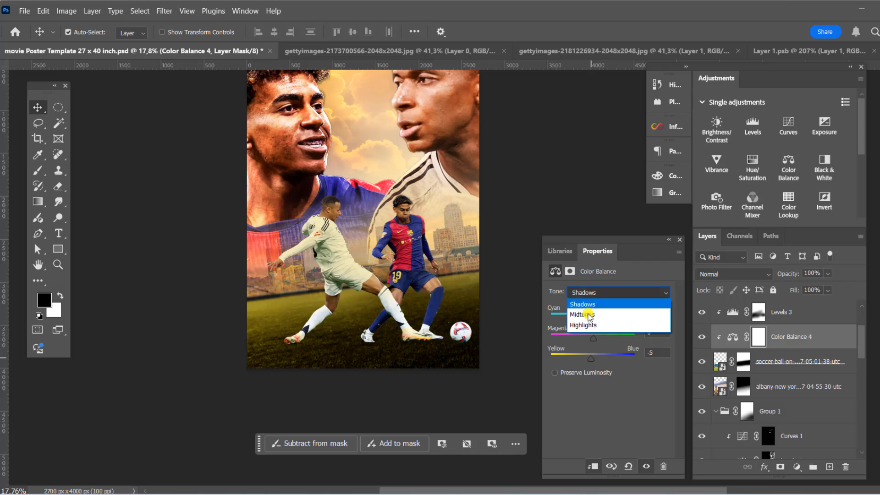
left_click(590, 325)
left_click_drag(592, 358, 587, 358)
left_click_drag(593, 318, 599, 318)
left_click(545, 156)
scroll(561, 149, "down", 4)
scroll(452, 155, "up", 5)
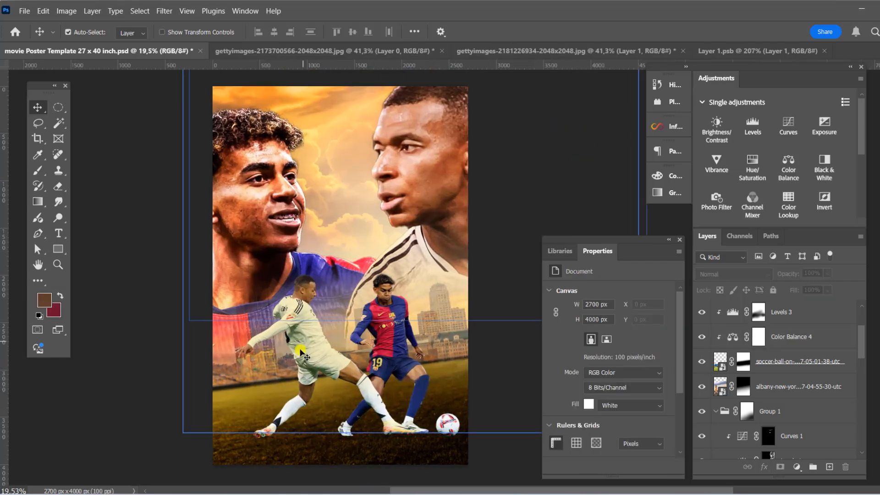
Compare the poster with and without the yellow Multiply colour fill over the full-body players, and leave the fill hidden.
left_click(414, 294)
left_click(703, 312)
left_click(702, 312)
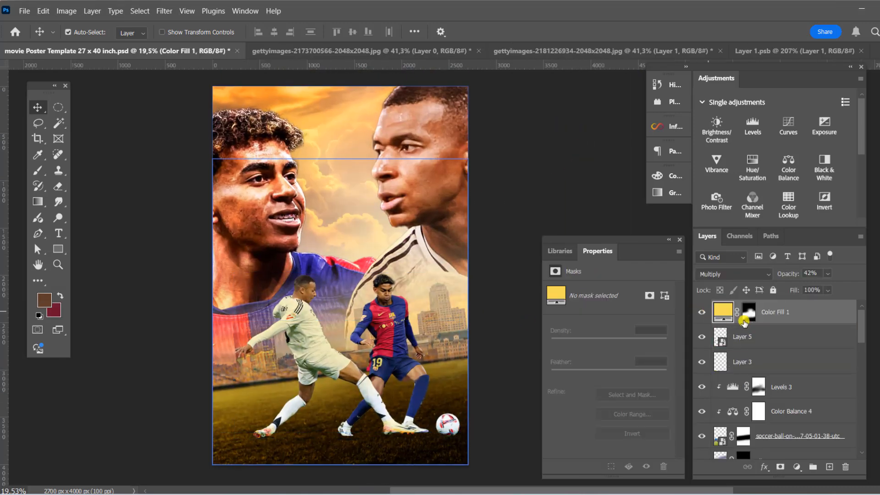
left_click(703, 312)
left_click(702, 312)
left_click(749, 315)
key("b")
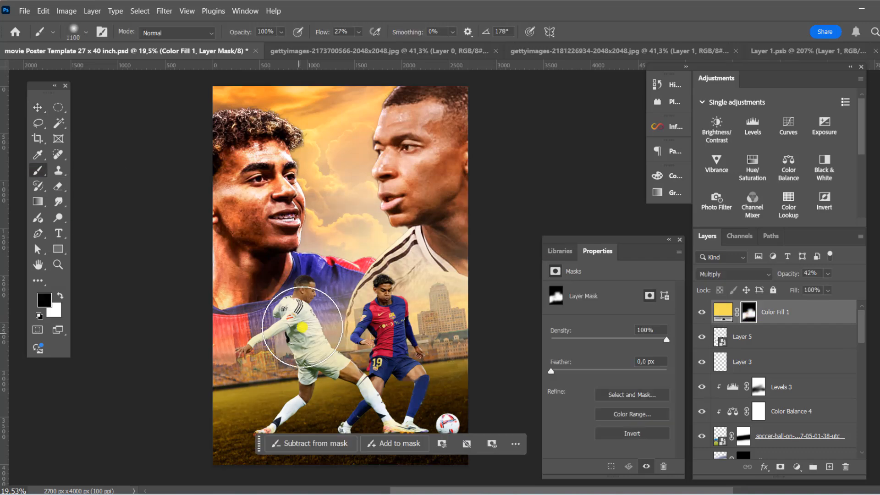
scroll(393, 307, "down", 3)
left_click(701, 312)
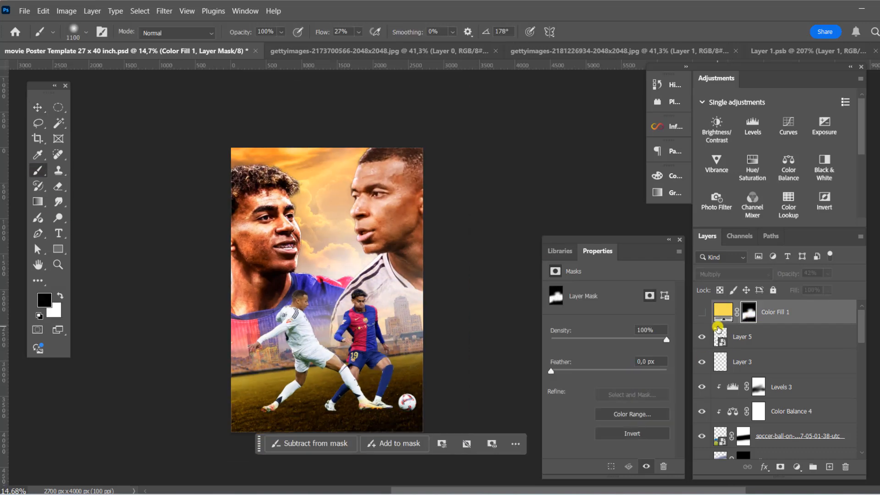
left_click(701, 312)
left_click(701, 312)
Apply the Camera Raw Filter to the full-body players with shadows -25, whites -53, blacks +71 and clarity +53.
scroll(355, 386, "up", 4)
left_click(37, 107)
left_click(270, 297)
left_click(164, 12)
left_click(197, 113)
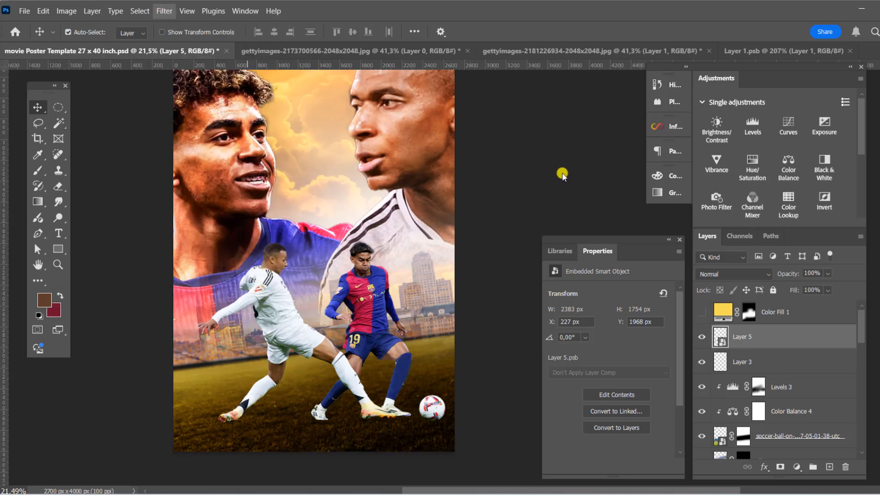
left_click(426, 269)
scroll(426, 229, "down", 3)
left_click_drag(750, 396, 784, 396)
left_click_drag(750, 298, 796, 299)
left_click_drag(750, 279, 733, 260)
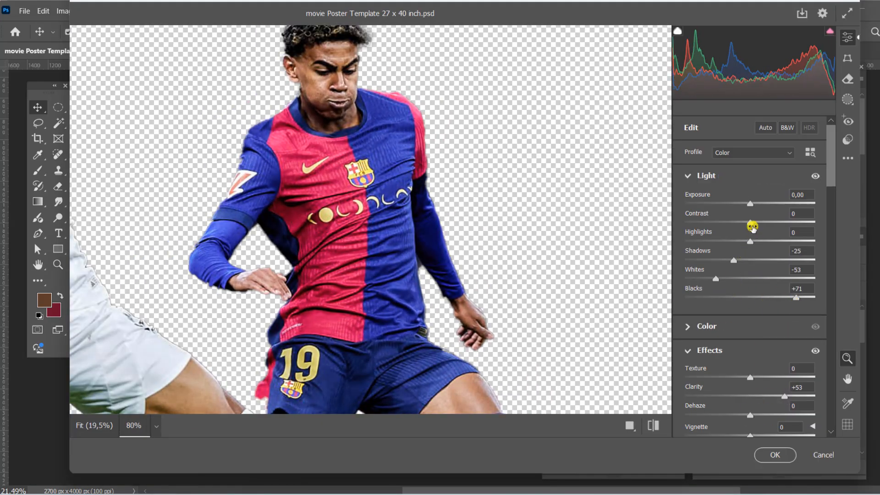
left_click(774, 455)
Apply a Shadows/Highlights adjustment to the full-body players, fine-tuning the shadows and increasing the highlights amount.
left_click(66, 11)
mouse_move(88, 35)
left_click(246, 276)
left_click_drag(416, 151, 413, 152)
left_click_drag(387, 189, 408, 190)
left_click(540, 141)
scroll(558, 156, "down", 6)
scroll(558, 156, "up", 1)
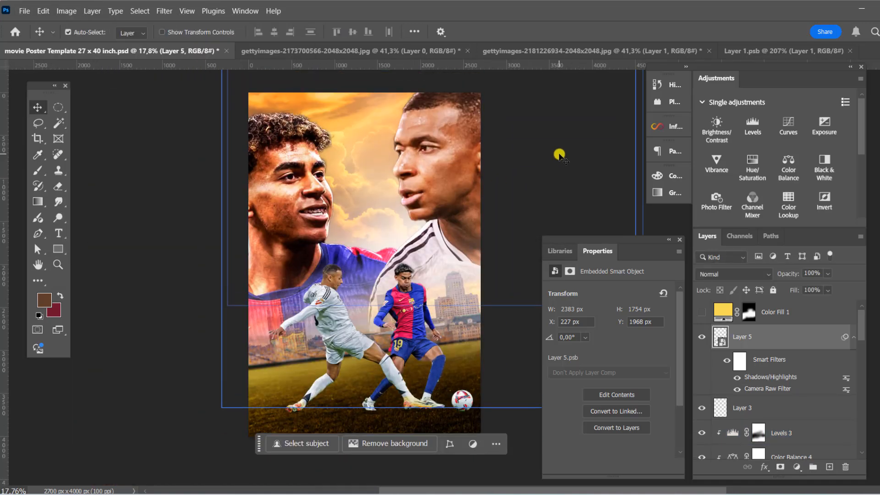
scroll(579, 199, "down", 2)
scroll(442, 357, "up", 7)
Paint soft black ground shadows beneath the players and ball on a new layer below them, using a flattened 800 px brush angled at -169°.
left_click(821, 411)
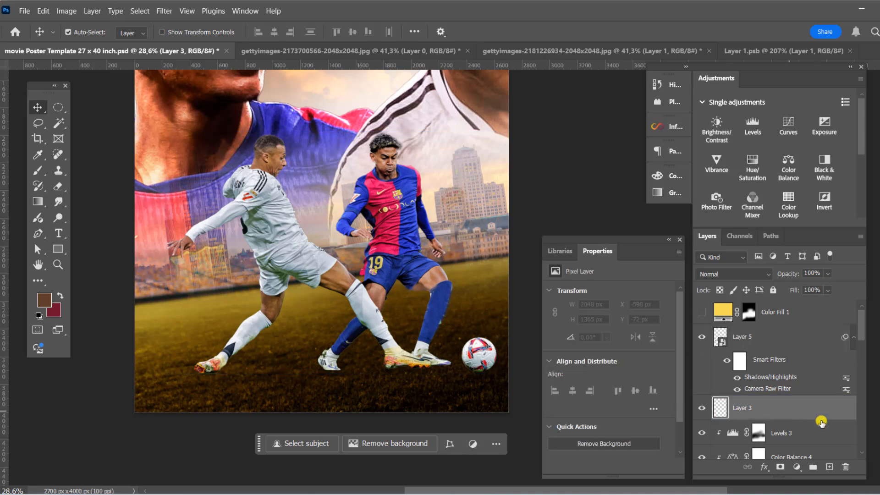
left_click(829, 466)
left_click(36, 172)
key("d")
right_click(332, 238)
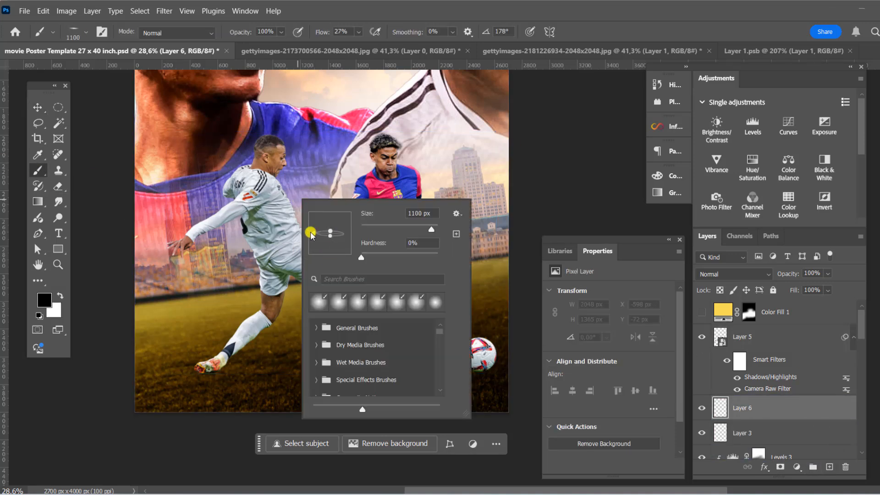
left_click_drag(310, 232, 310, 237)
left_click(201, 369)
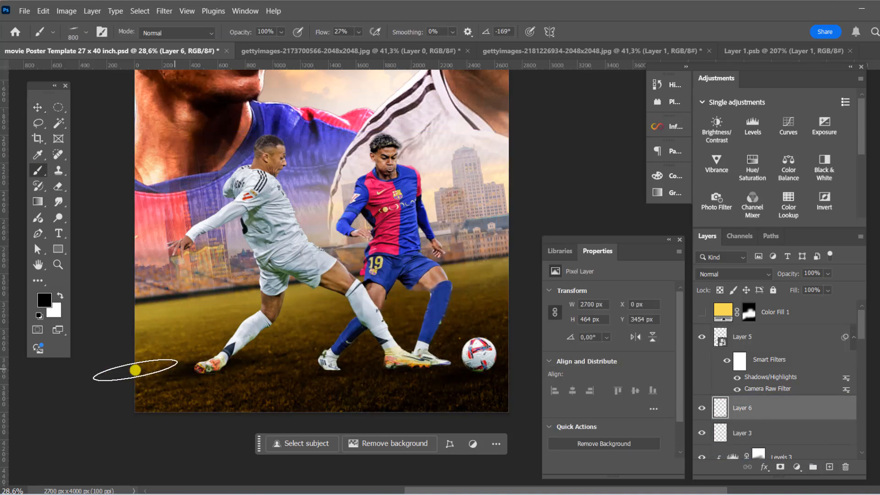
left_click(38, 108)
scroll(192, 206, "down", 5)
scroll(206, 174, "up", 3)
Add a Levels adjustment clipped to the full-body players and darken its midtones to 0.45.
left_click(256, 271)
left_click(796, 467)
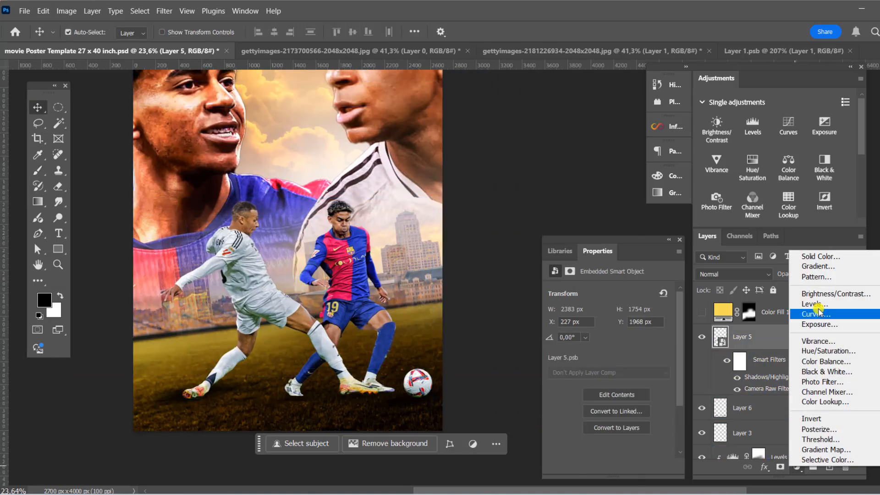
left_click(813, 304)
left_click(593, 466)
left_click_drag(618, 379, 640, 381)
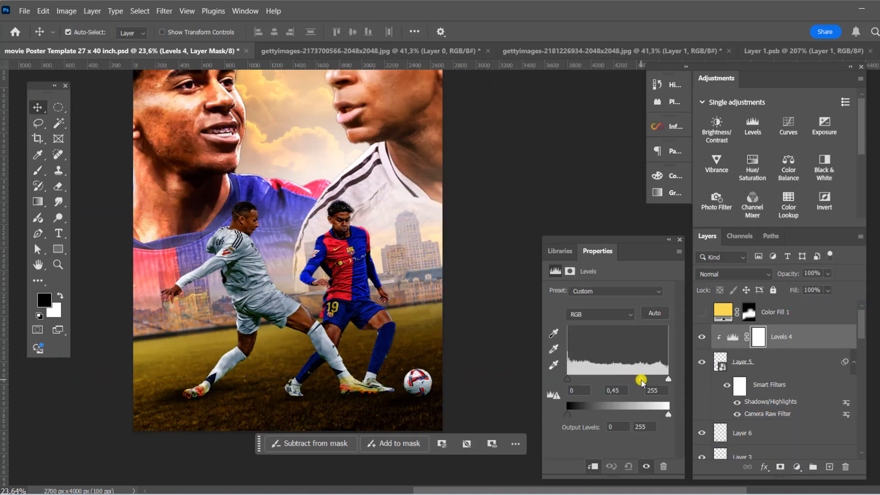
Restore a round brush tip and paint black at 300 px on the players' Levels mask to bring back light on their bodies.
key("b")
right_click(293, 251)
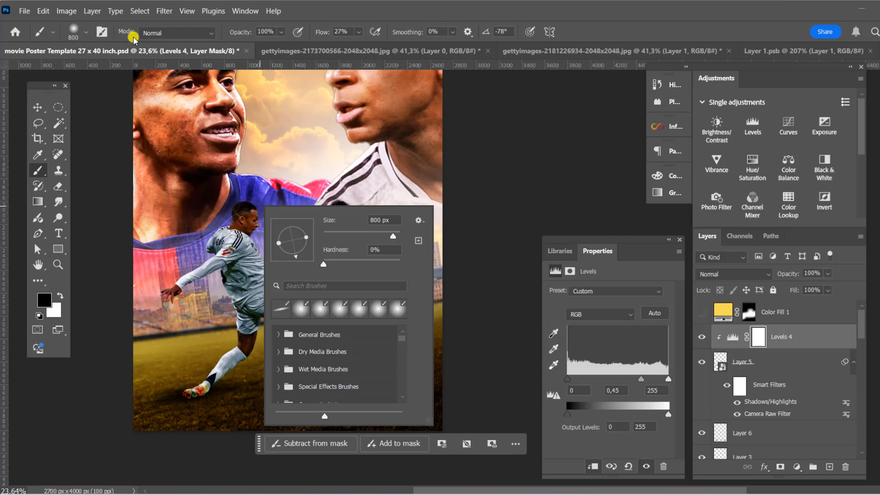
left_click(543, 203)
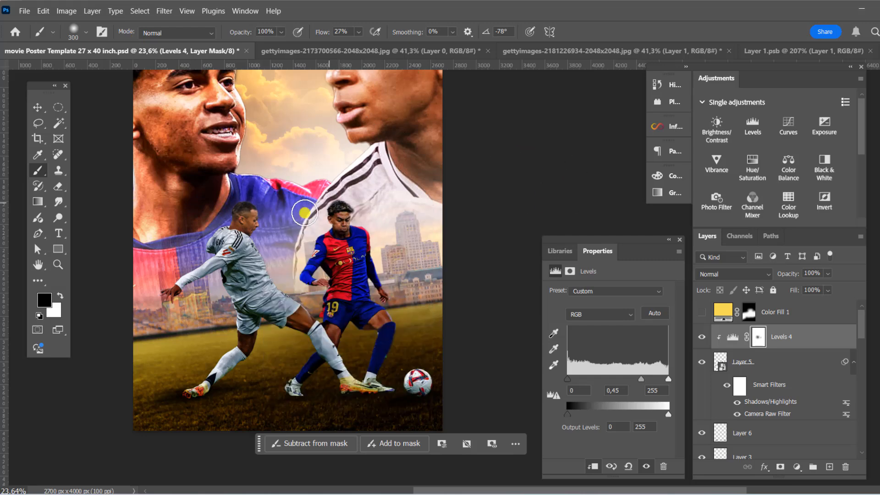
scroll(304, 213, "up", 3)
left_click_drag(250, 237, 317, 250)
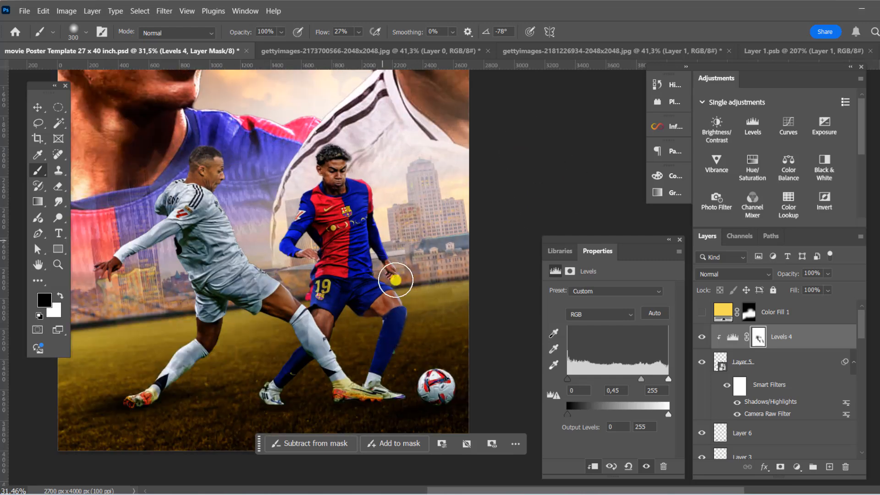
scroll(339, 178, "down", 1)
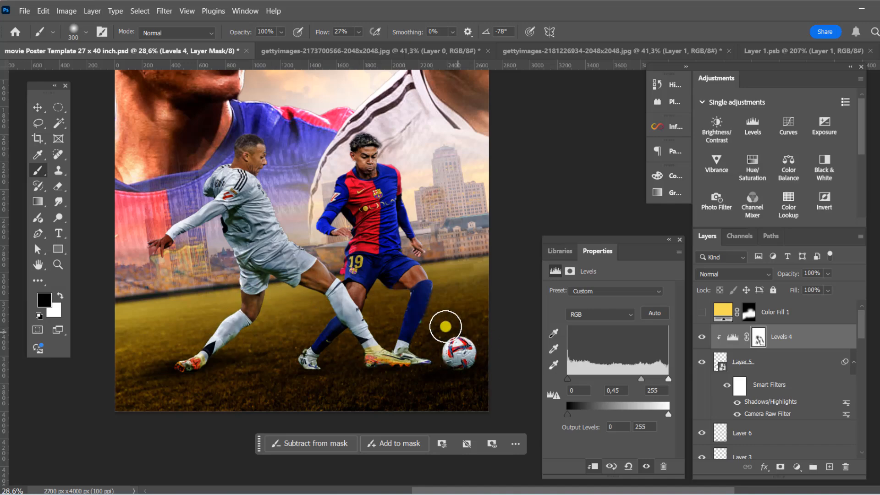
scroll(386, 162, "down", 3)
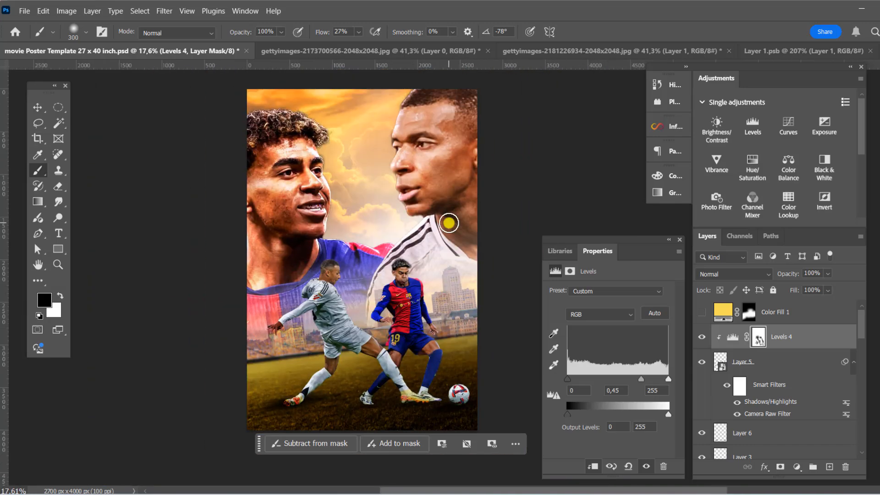
Add an Exposure adjustment above the Levels layer, clipped to the full-body players, with exposure at -1.50.
scroll(451, 275, "up", 6)
key("v")
scroll(350, 183, "down", 6)
scroll(304, 316, "up", 5)
left_click(797, 467)
left_click(817, 321)
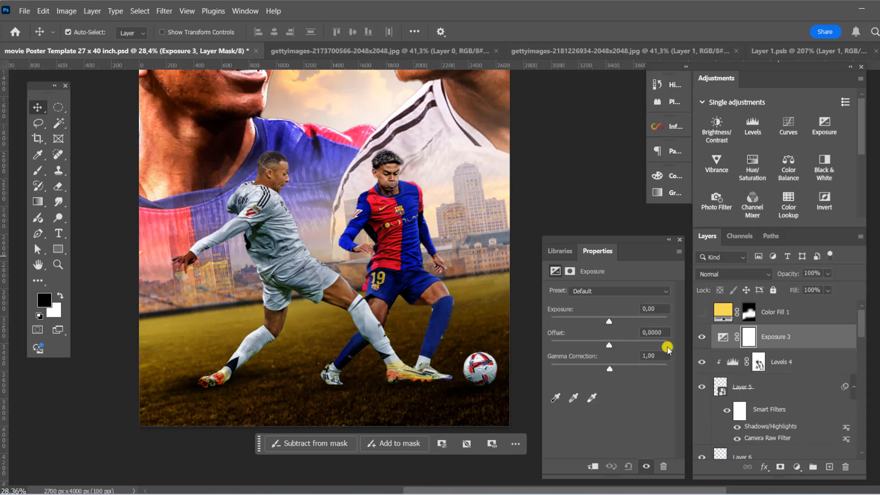
left_click_drag(615, 322, 596, 322)
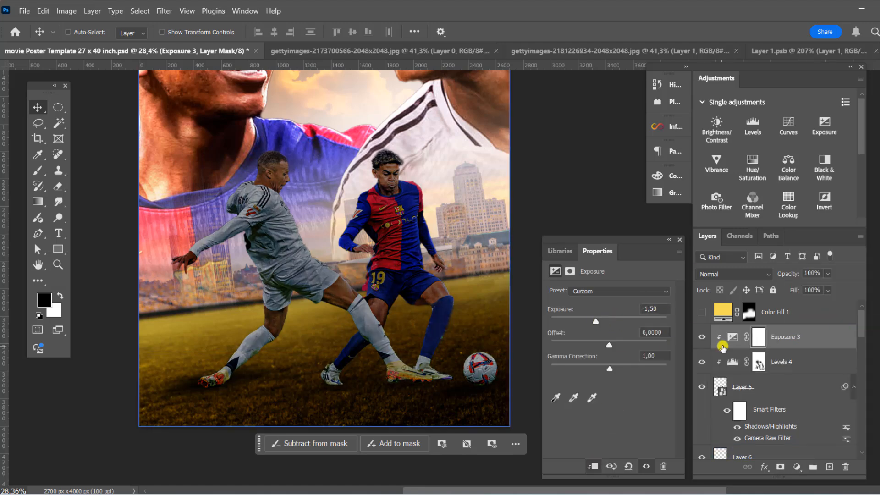
Invert the Exposure mask and paint white at 300 px and 12% flow to darken the shadow sides of the players.
key("ctrl+i")
left_click(39, 173)
mouse_move(201, 301)
left_mouse_down()
mouse_move(281, 276)
mouse_move(319, 288)
left_mouse_up()
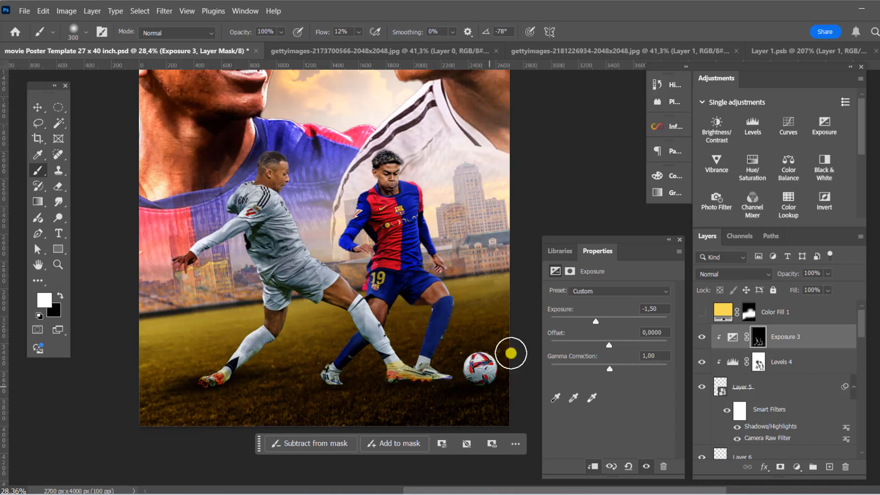
scroll(414, 183, "up", 7)
scroll(372, 328, "down", 12)
scroll(321, 297, "up", 6)
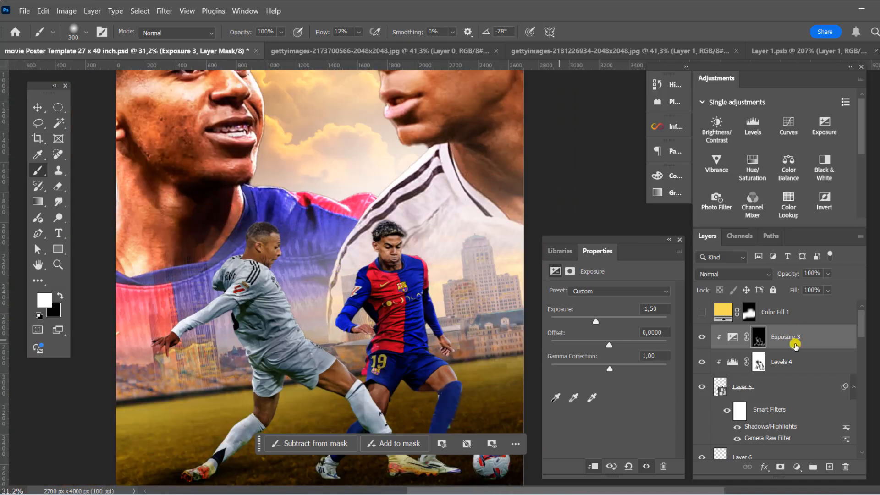
Add a Color Balance adjustment clipped to the players: midtones red +38, green -14; shadows red +18, blue -9; highlights red +14.
left_click(779, 386)
left_click(796, 467)
left_click(820, 368)
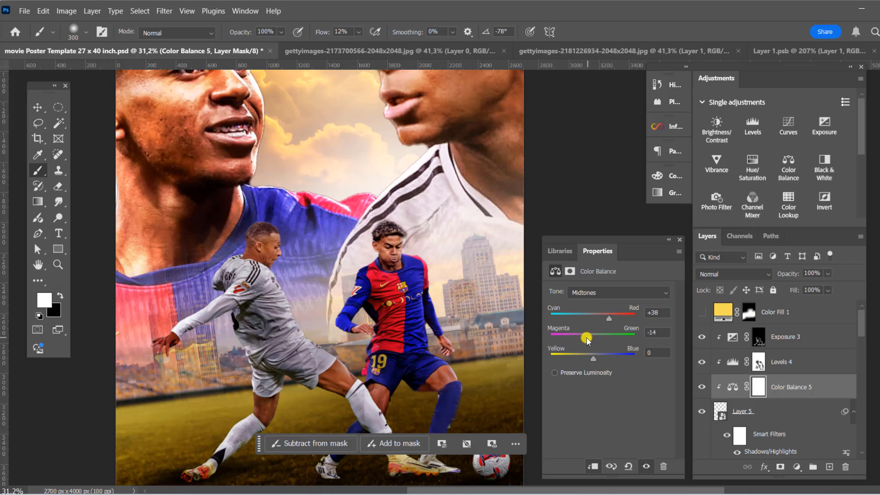
left_click(603, 292)
left_click(596, 304)
left_click_drag(593, 318, 595, 317)
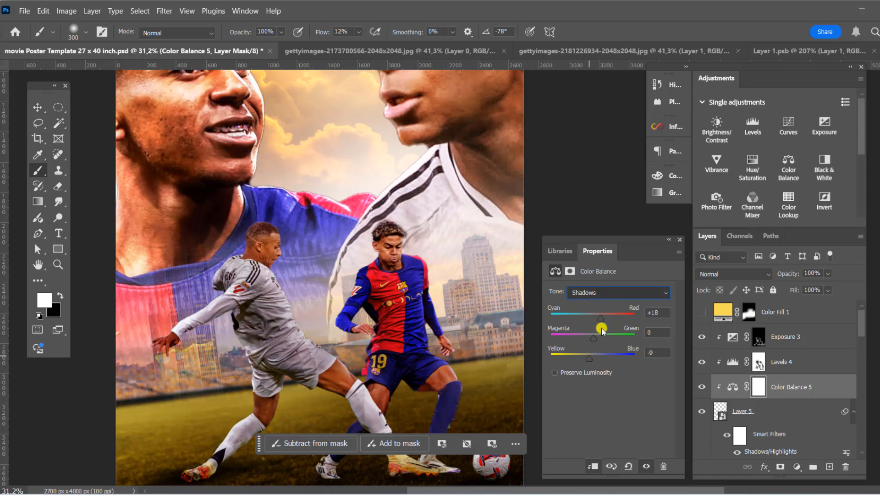
left_click(39, 108)
scroll(504, 252, "down", 4)
scroll(534, 284, "up", 4)
Add a Brightness/Contrast adjustment above the Color Balance layer, clipped to the players, with brightness at 40.
left_click(797, 467)
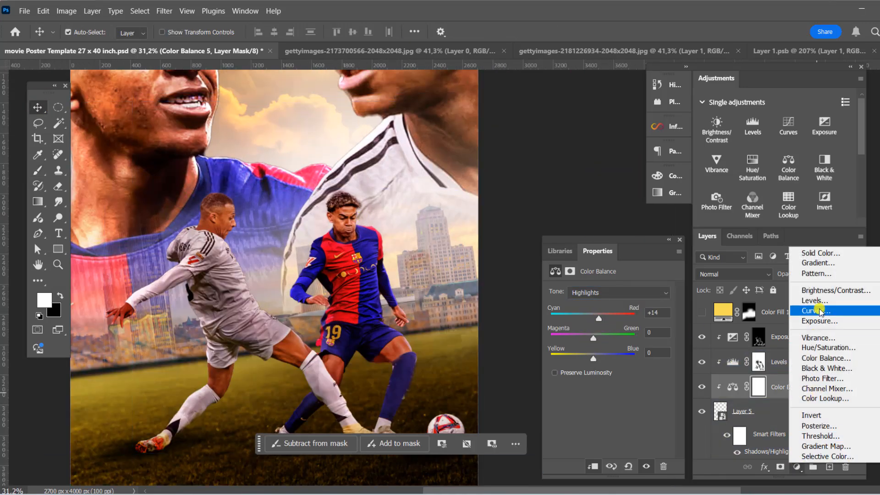
left_click(825, 290)
left_click_drag(609, 326, 624, 324)
Invert the Brightness/Contrast mask and paint white at 12% flow to brighten the lit areas of the players' heads and torsos.
key("ctrl+i")
key("b")
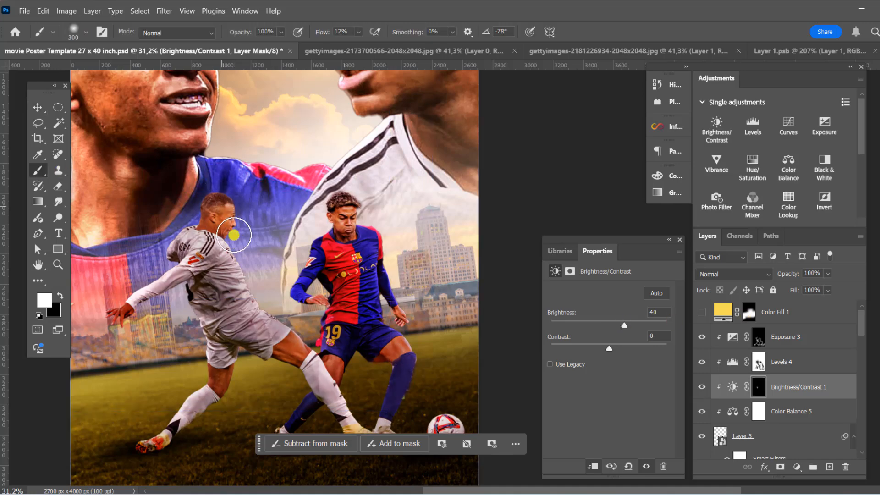
scroll(229, 227, "up", 2)
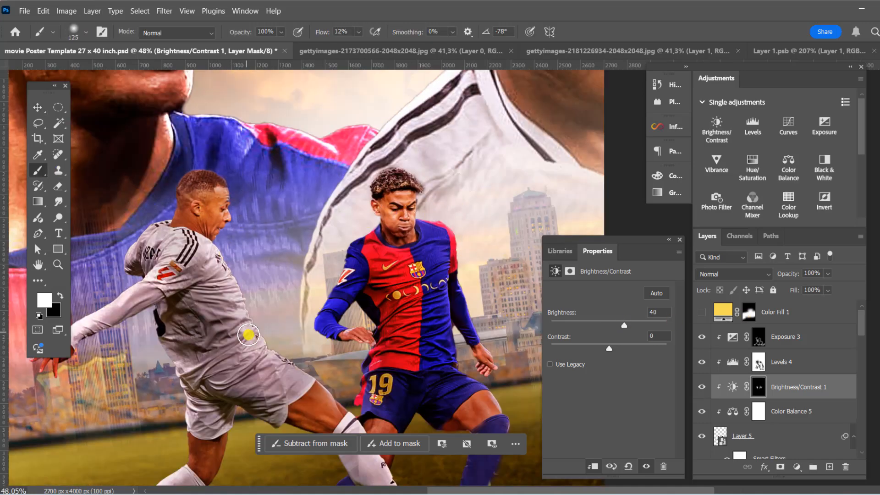
scroll(366, 238, "down", 3)
scroll(321, 304, "up", 3)
left_click_drag(294, 268, 243, 220)
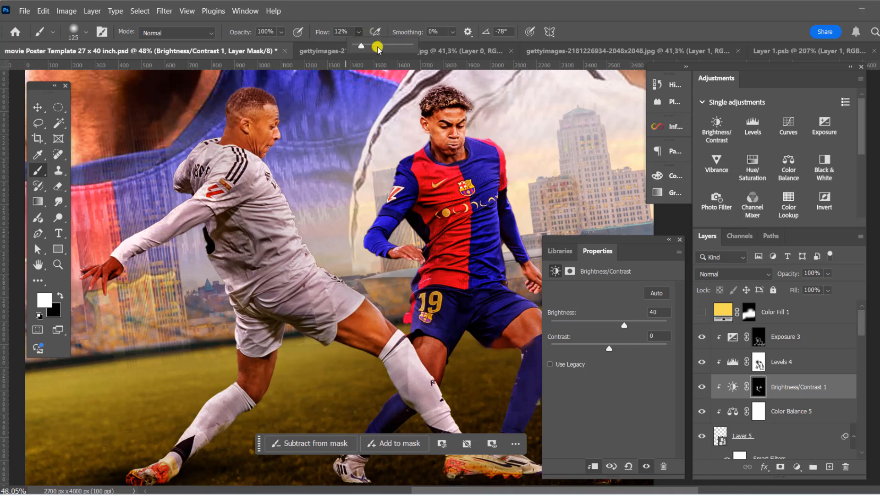
Raise the brush flow to 51% and paint the brightening onto the players' legs.
left_click(382, 46)
left_click_drag(345, 320, 425, 394)
scroll(409, 285, "down", 3)
left_click_drag(496, 312, 502, 338)
scroll(419, 243, "down", 3)
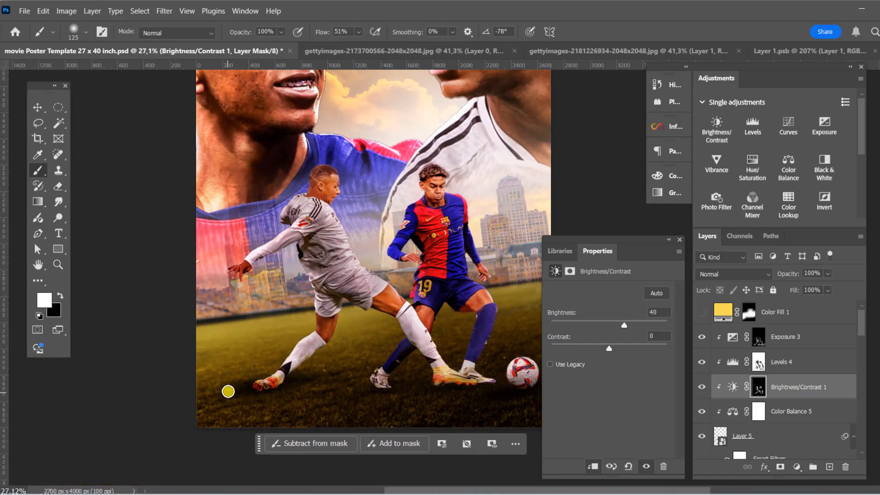
Show the yellow color fill layer again and review the whole poster.
key("v")
scroll(270, 354, "down", 3)
scroll(445, 167, "up", 2)
left_click(701, 312)
scroll(446, 357, "down", 2)
left_click(597, 153)
scroll(400, 369, "up", 3)
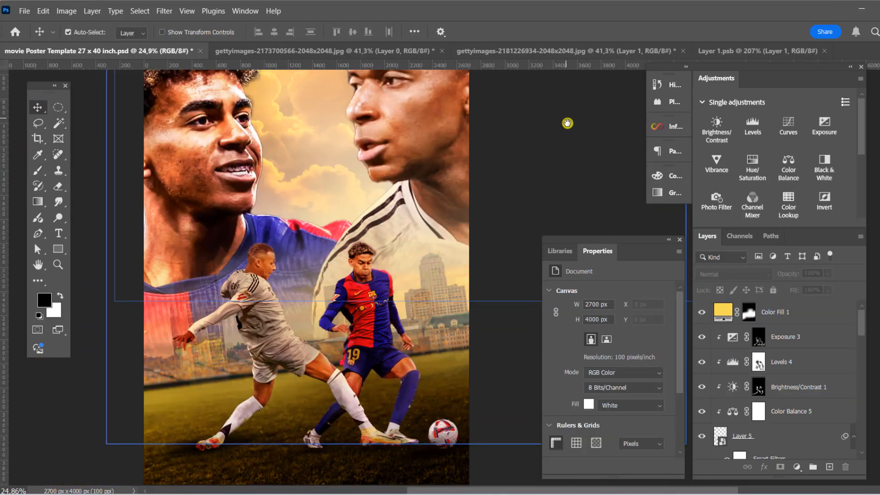
scroll(440, 183, "down", 3)
Add a dark blue solid color fill layer above the yellow fill.
left_click(813, 314)
left_click(796, 466)
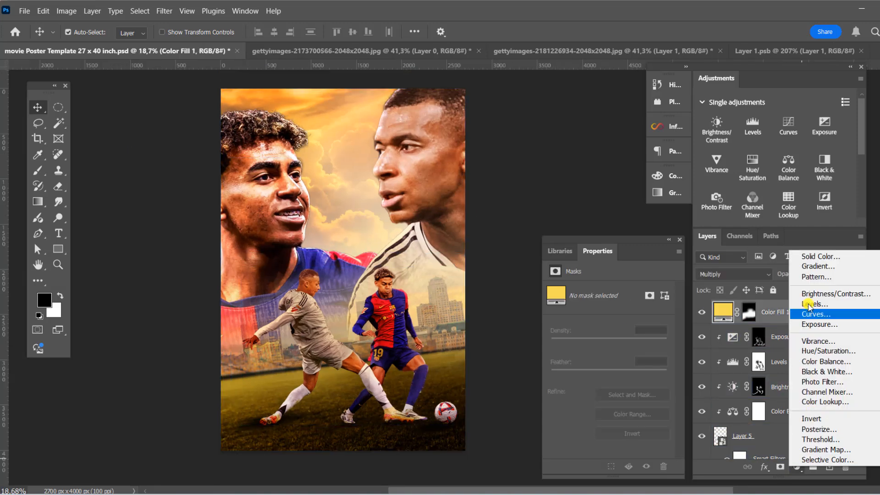
left_click(820, 256)
left_click(717, 344)
left_click(689, 353)
left_click(802, 279)
Invert the blue fill's mask and paint white at 1100 px, 22% opacity and 30% flow along the poster's lower edges.
key("ctrl+i")
scroll(348, 265, "down", 2)
left_click(37, 173)
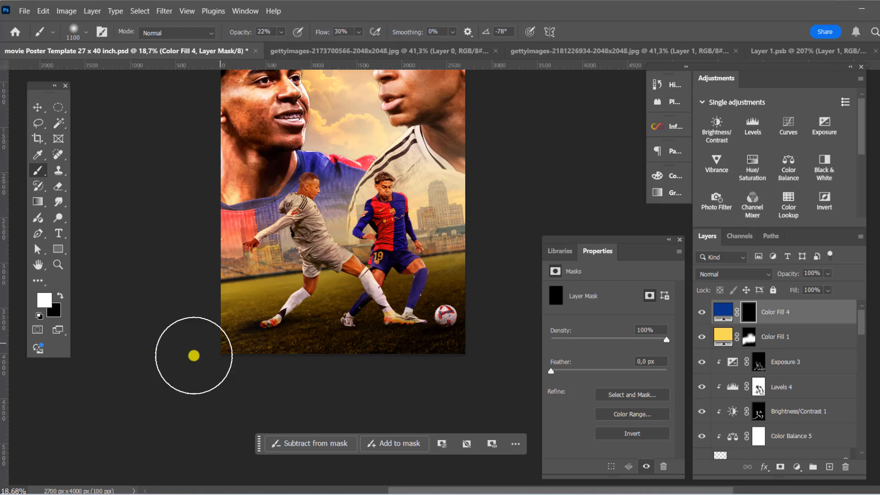
mouse_move(194, 355)
left_mouse_down()
mouse_move(300, 320)
mouse_move(436, 349)
left_mouse_up()
scroll(509, 216, "up", 5)
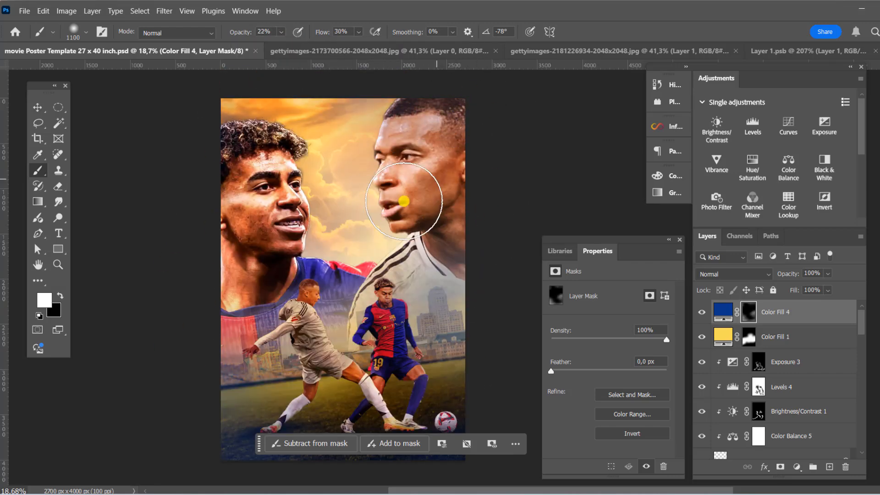
scroll(408, 202, "down", 2)
Examine the poster with and without the blue color fill.
key("v")
scroll(461, 215, "down", 3)
scroll(378, 245, "up", 10)
scroll(378, 245, "down", 5)
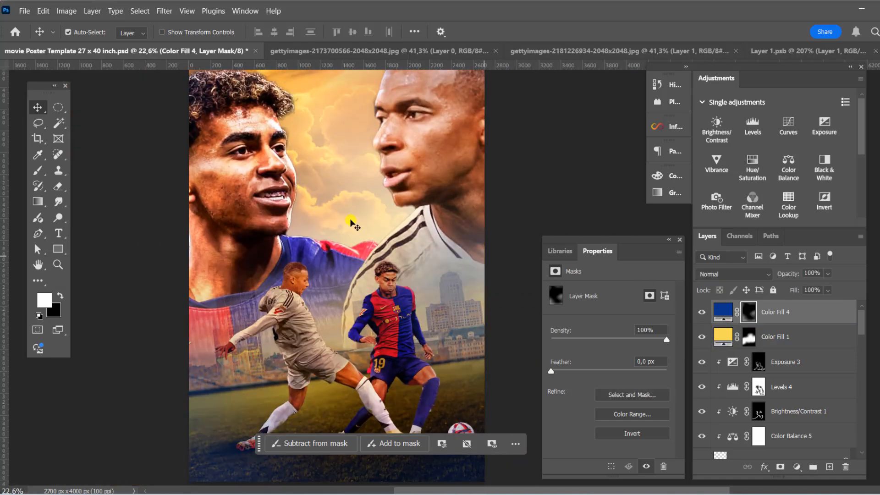
scroll(351, 223, "down", 3)
left_click(702, 312)
left_click(702, 311)
Paint black on the blue fill's mask to soften the tint around the players, and review the poster.
key("b")
key("x")
scroll(391, 265, "up", 3)
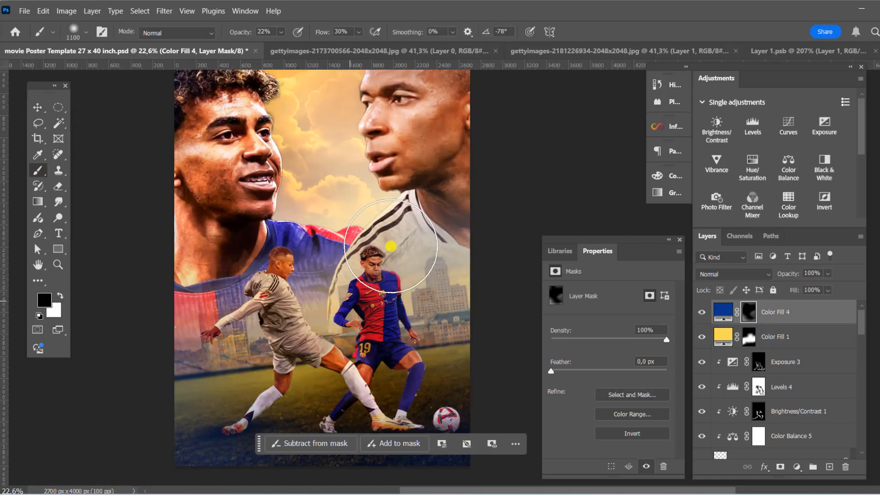
scroll(312, 229, "down", 5)
scroll(362, 238, "up", 2)
left_click(37, 108)
scroll(406, 284, "up", 4)
left_click(460, 173)
scroll(405, 275, "down", 3)
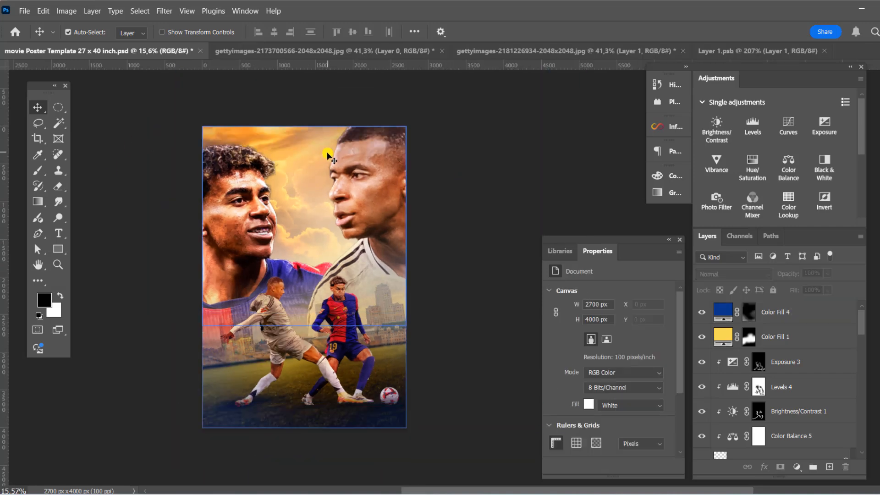
Add a pale pinkish-white solid color fill layer above the blue fill.
left_click(327, 154)
left_click_drag(860, 352, 860, 311)
left_click(816, 312)
left_click(797, 467)
left_click(819, 254)
left_click(551, 283)
left_click(822, 278)
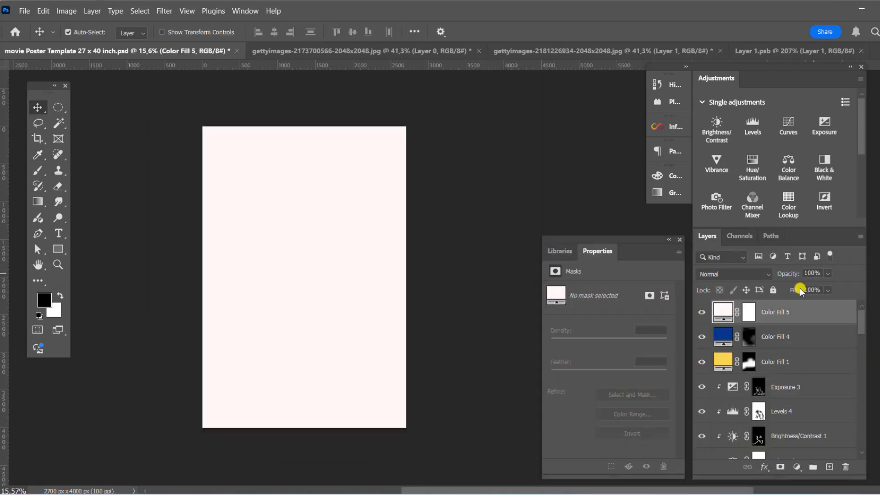
Split the pale fill's Blend If shadow slider for the underlying layer and set its blend mode to Color Dodge.
double_click(810, 312)
mouse_move(622, 377)
left_mouse_down()
mouse_move(654, 377)
mouse_move(639, 377)
left_mouse_up()
left_click_drag(641, 377, 691, 377)
left_click(864, 147)
left_click(733, 275)
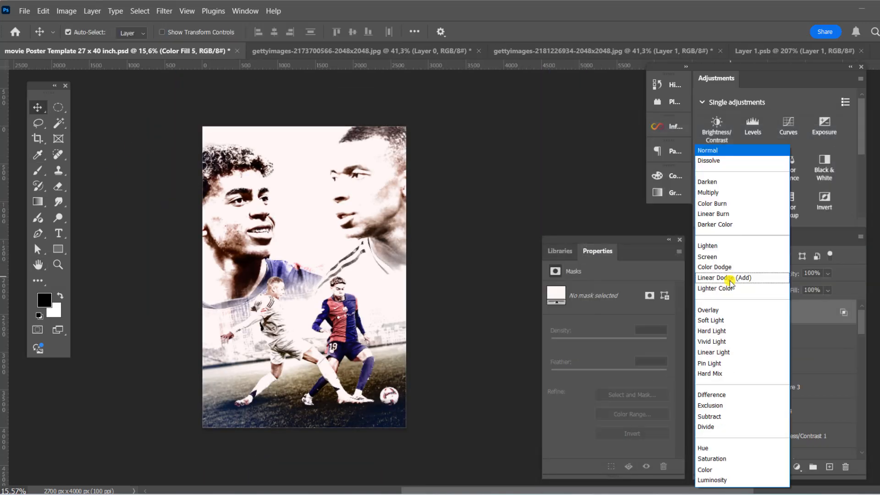
left_click(722, 268)
Invert the pale fill's mask and paint white rim light along the portraits and players at 200 px and 9% flow.
left_click(748, 314)
key("ctrl+i")
left_click(38, 171)
left_click(60, 295)
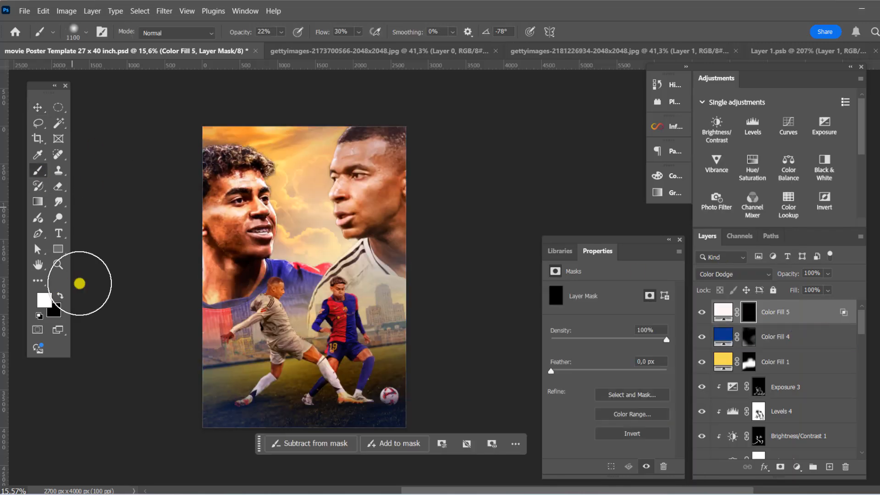
scroll(353, 205, "up", 5)
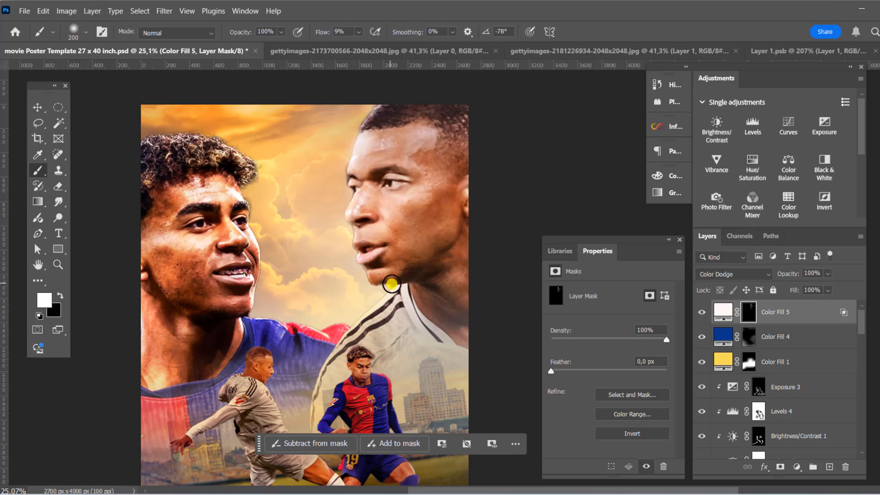
scroll(392, 284, "down", 2)
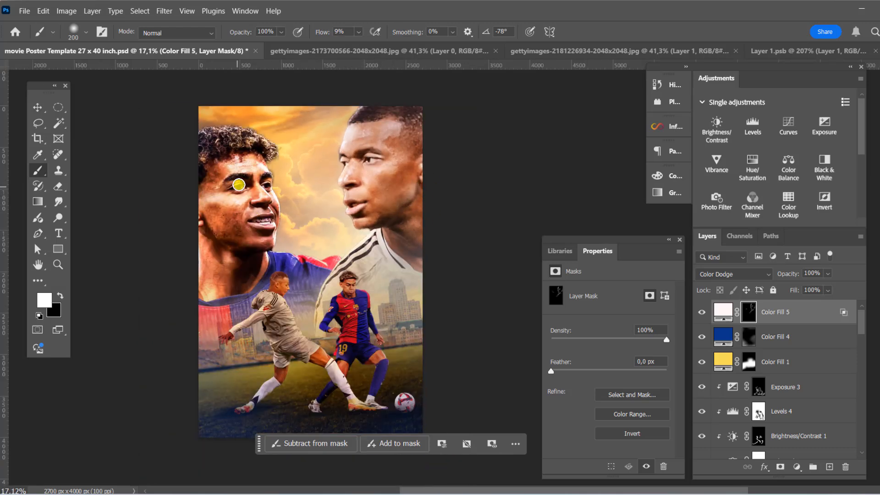
scroll(294, 282, "up", 5)
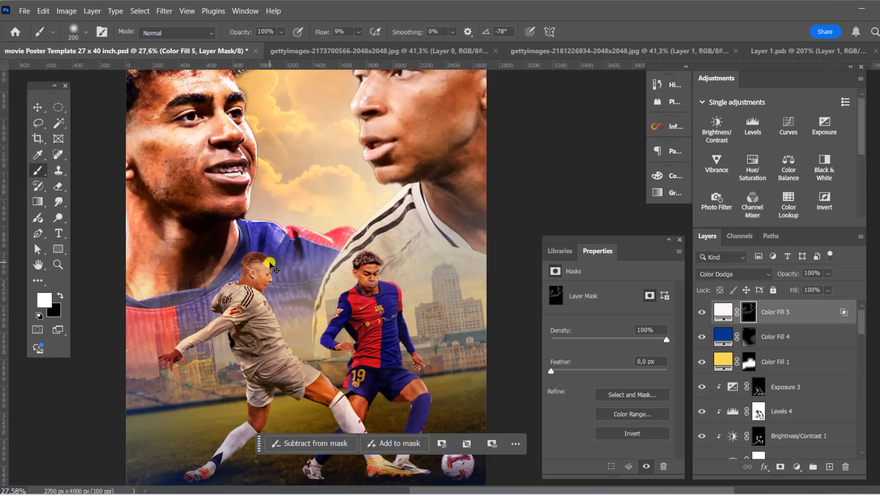
scroll(389, 279, "down", 7)
scroll(437, 230, "up", 3)
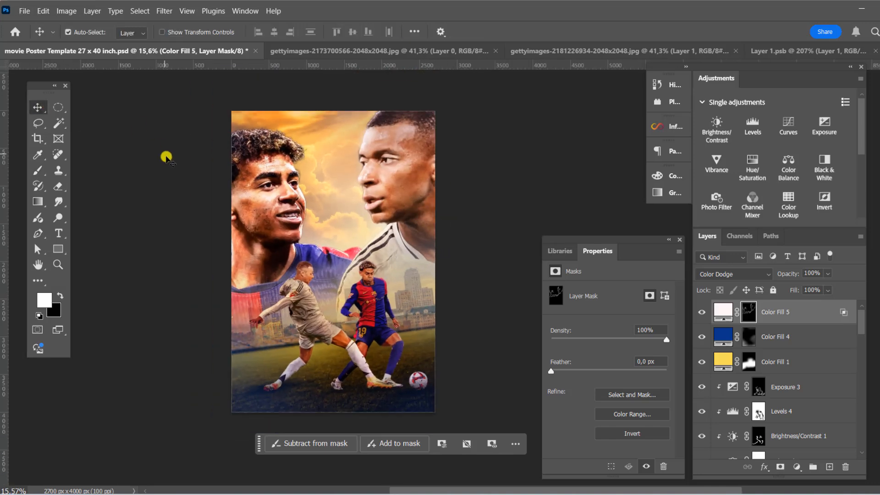
Stamp all visible layers into a new merged layer on top.
key("ctrl+shift+alt+n")
key("ctrl+shift+alt+e")
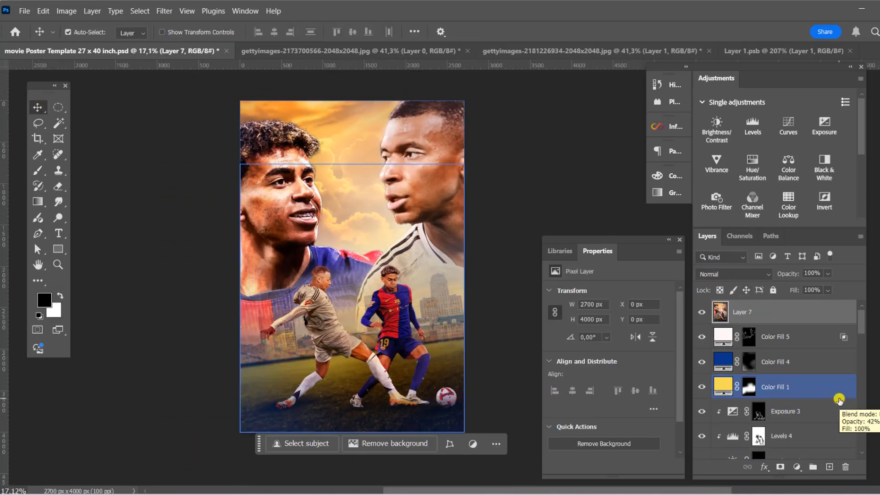
scroll(589, 220, "down", 1)
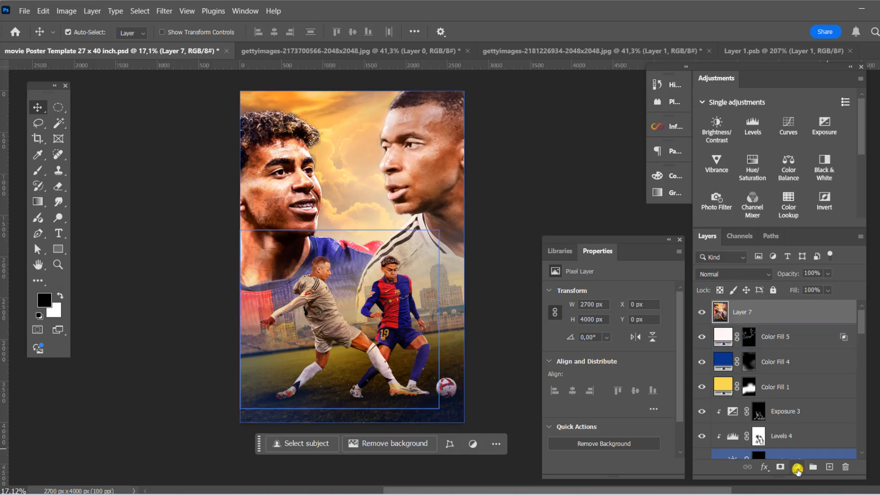
Add a Color Lookup adjustment above the merged layer and choose the EdgyAmber.3DL lookup.
left_click(796, 467)
left_click(816, 399)
left_click(632, 292)
left_click(641, 18)
scroll(632, 293, "down", 7)
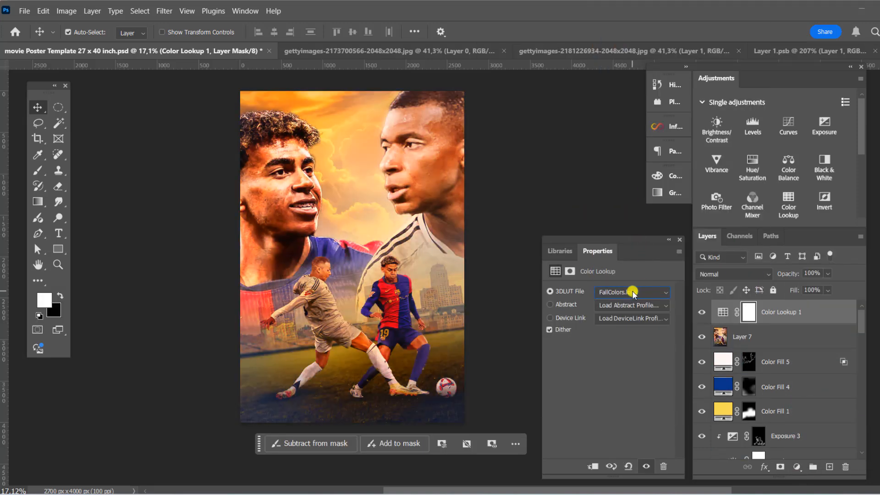
Set the Color Lookup layer to Soft Light at 37% opacity and 54% fill, comparing the poster with and without it.
left_click(733, 274)
left_click(719, 324)
left_click(827, 273)
left_click_drag(843, 286, 806, 288)
left_click(702, 312)
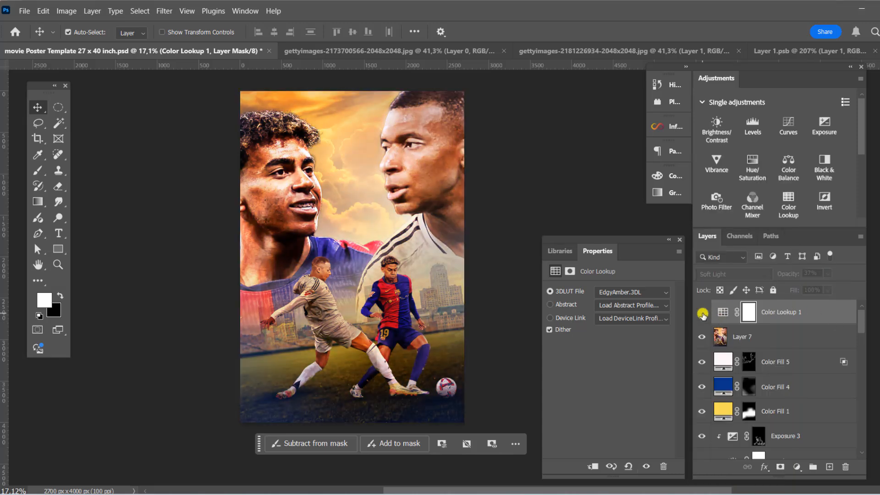
left_click(702, 313)
left_click(702, 313)
left_click(701, 312)
left_click(827, 290)
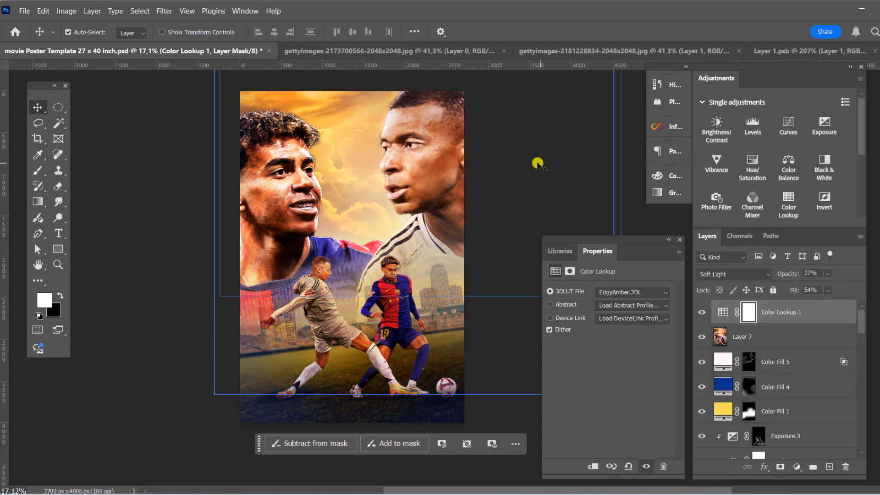
Stamp the visible layers into another top layer and apply Shadows/Highlights with shadows 17% and highlights 4%, comparing before and after.
key("ctrl+shift+alt+e")
left_click(67, 11)
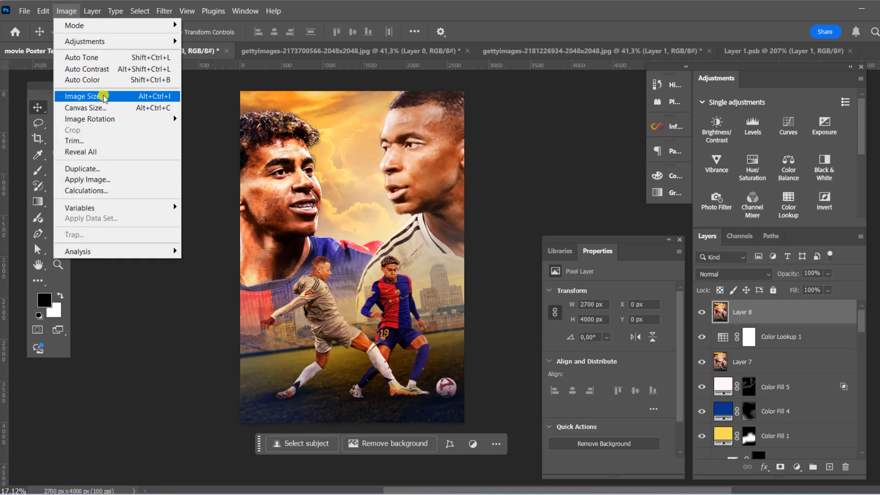
mouse_move(82, 42)
left_click(224, 236)
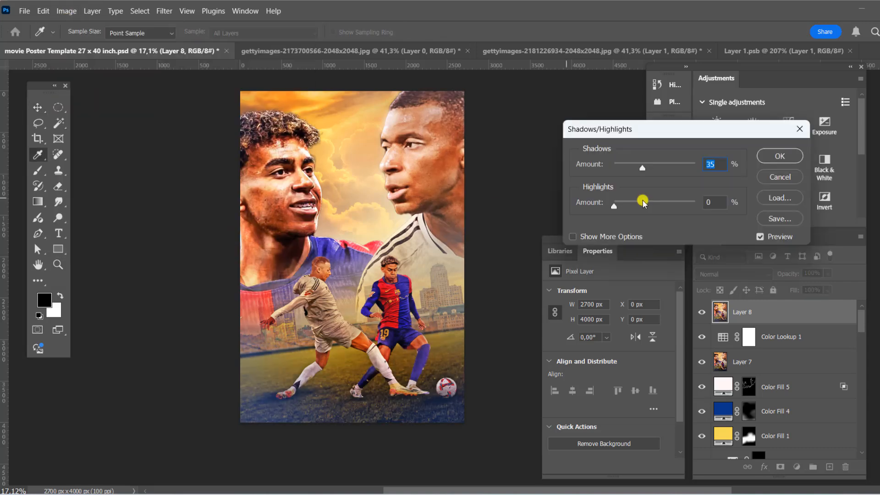
left_click_drag(642, 169, 630, 169)
mouse_move(614, 207)
left_mouse_down()
mouse_move(625, 208)
mouse_move(617, 208)
left_mouse_up()
left_click_drag(630, 169, 626, 169)
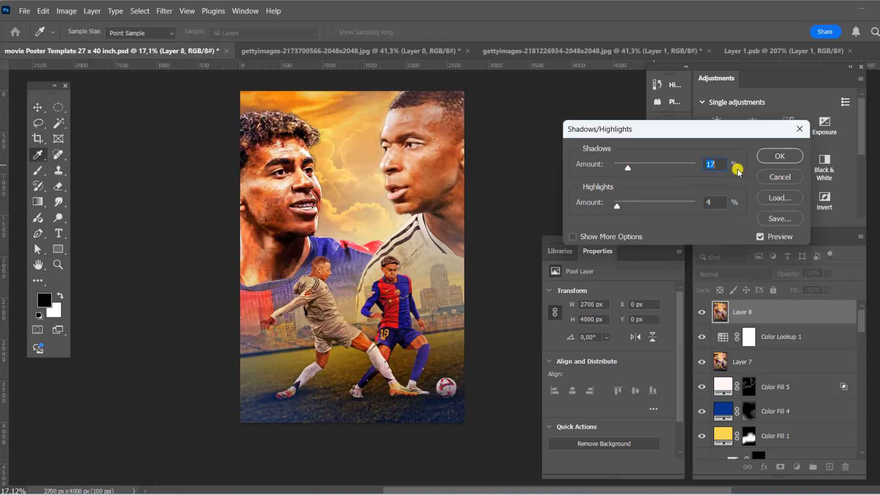
left_click(778, 156)
scroll(404, 148, "up", 5)
left_click(701, 312)
left_click(702, 312)
scroll(328, 222, "down", 4)
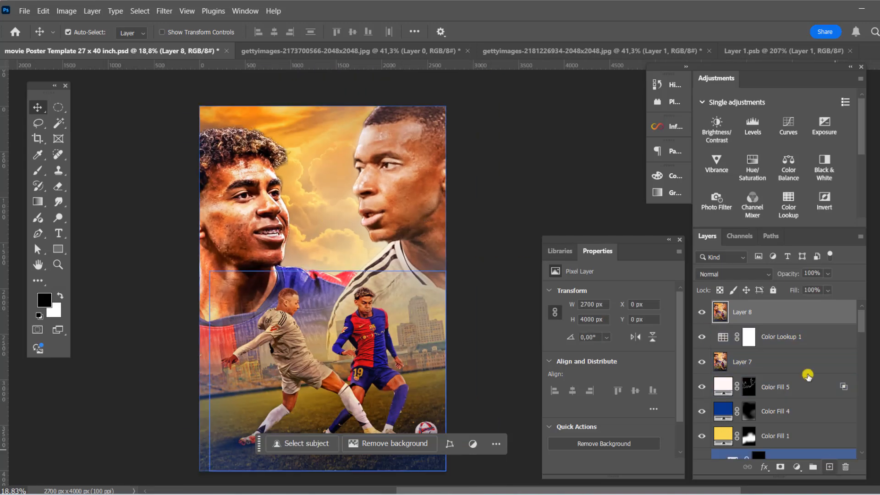
Convert the top merged layer to a smart object and open the Camera Raw Filter on it.
right_click(815, 313)
left_click(729, 334)
left_click(164, 11)
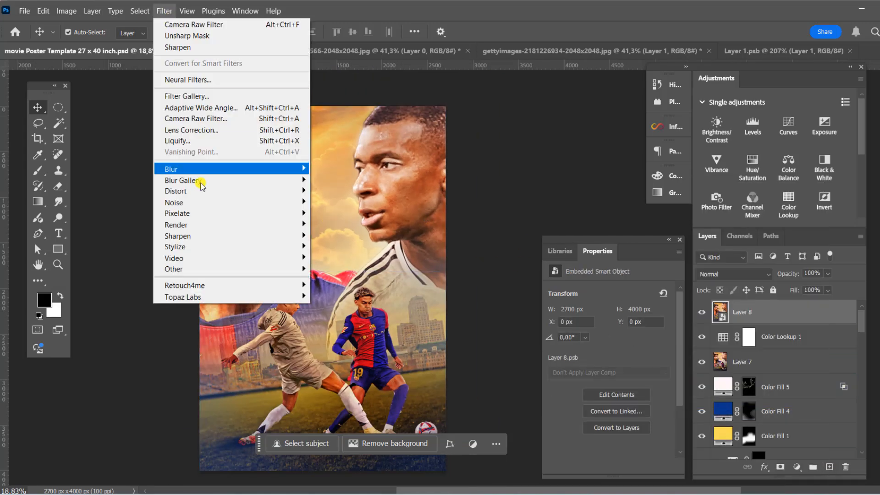
left_click(207, 120)
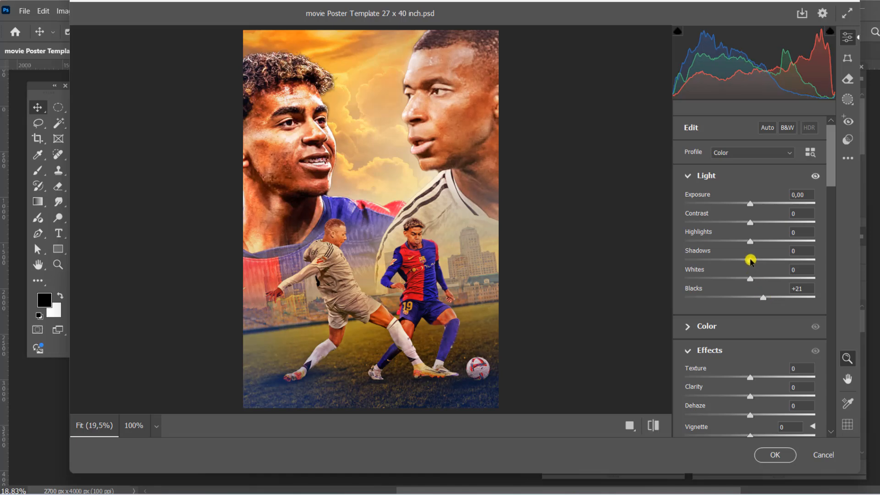
Apply Camera Raw with exposure +0.20, contrast -17, shadows +25, blacks -16, texture +19 and clarity +8.
left_click_drag(750, 223, 742, 222)
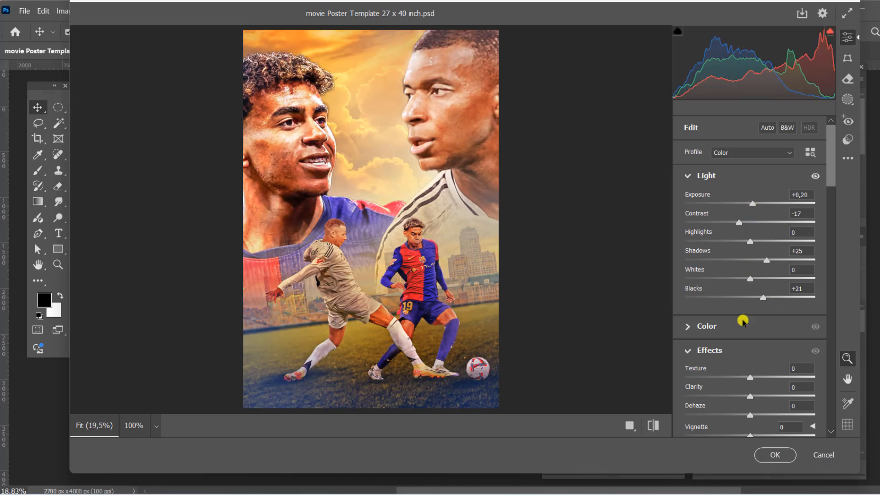
left_click_drag(738, 298, 740, 298)
scroll(743, 268, "down", 3)
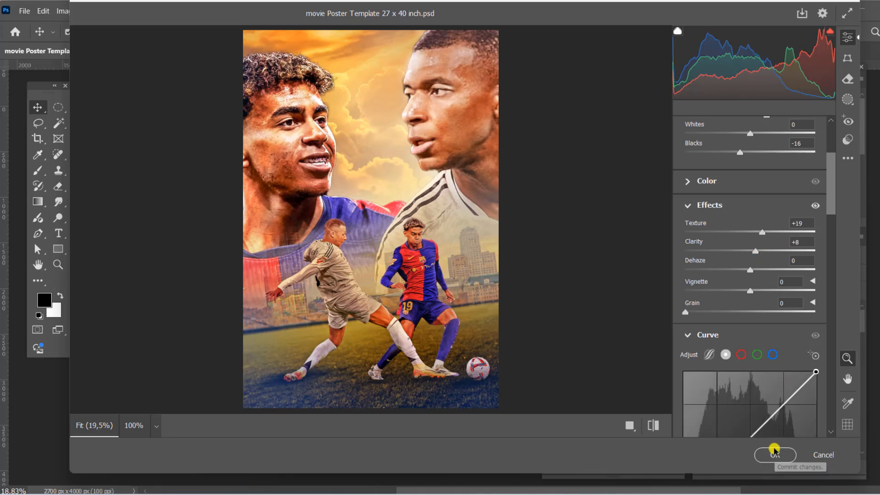
scroll(770, 403, "down", 3)
left_click(740, 209)
left_click(761, 276)
left_click(773, 454)
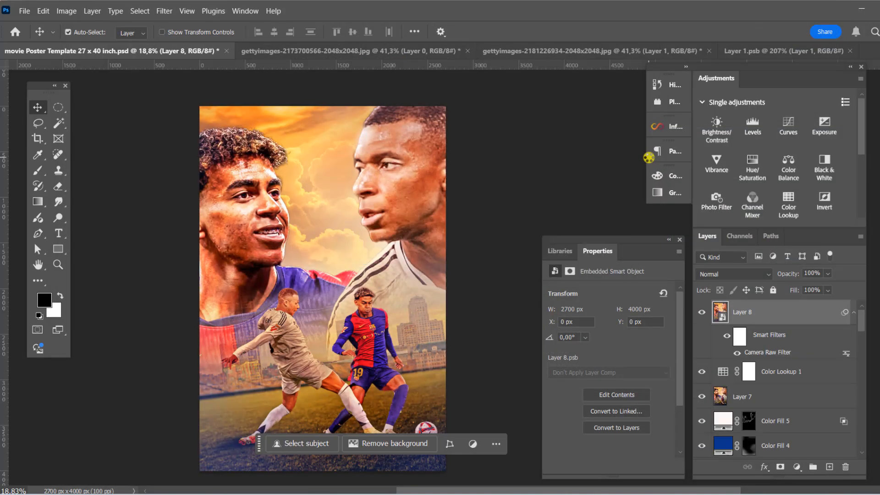
left_click(513, 121)
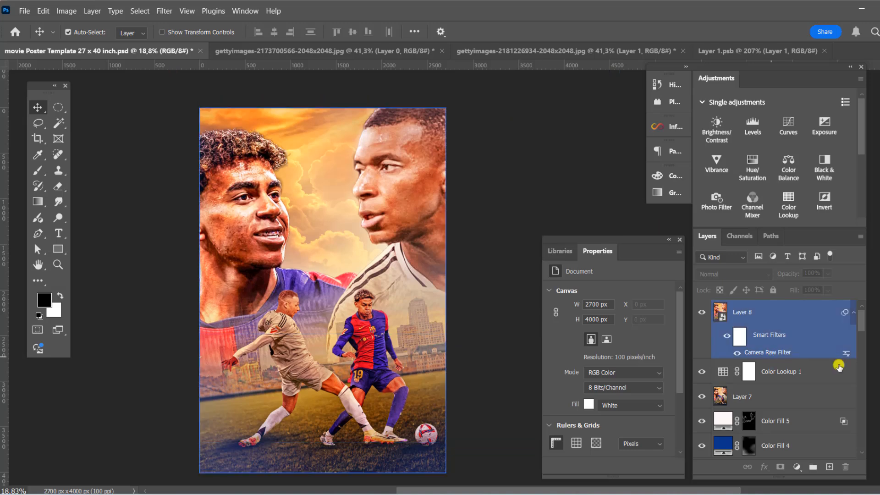
Add a Solid Color fill layer in dark orange-brown #833404 above the Camera Raw graded layer.
left_click(770, 308)
left_click(797, 467)
left_click(818, 256)
left_click(717, 427)
left_click(697, 359)
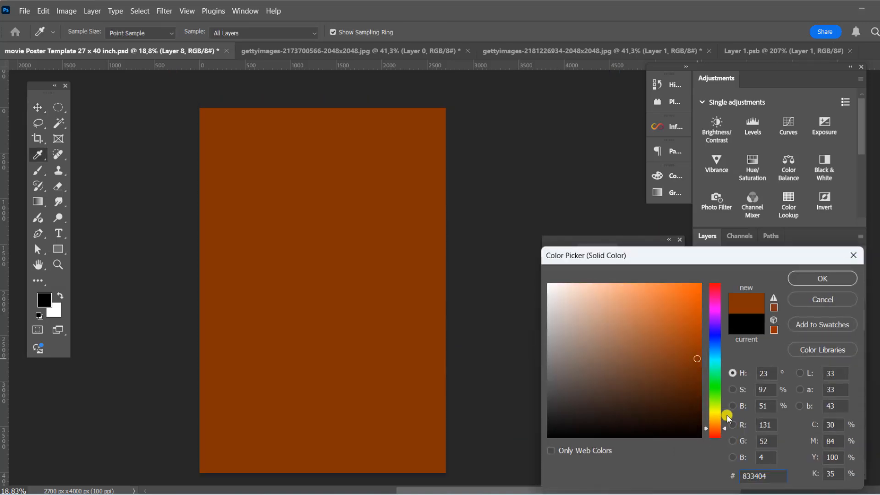
left_click(822, 279)
Set the orange-brown fill layer to Overlay blending at 54% opacity.
left_click(733, 274)
left_click(708, 310)
left_click(827, 274)
left_click_drag(845, 285, 815, 286)
Invert the orange-brown fill's mask and paint white with a soft 1200 px brush at 9% flow over the sky, poster edges and pitch.
left_click(747, 312)
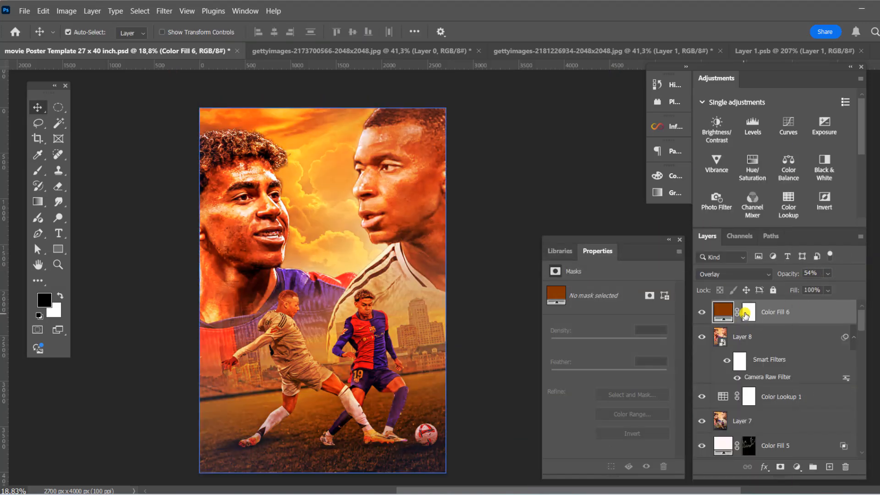
left_click(747, 311)
key("ctrl+i")
key("b")
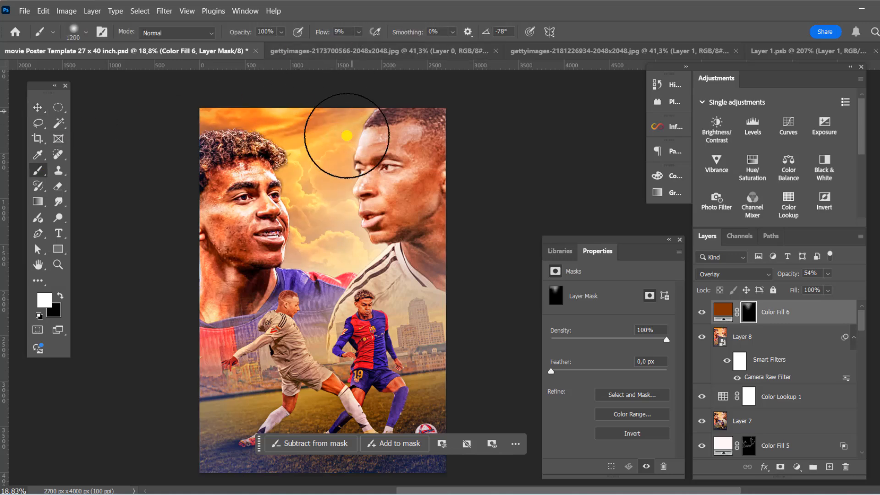
scroll(211, 302, "down", 5)
mouse_move(211, 302)
left_mouse_down()
mouse_move(197, 391)
mouse_move(258, 370)
left_mouse_up()
scroll(426, 345, "down", 4)
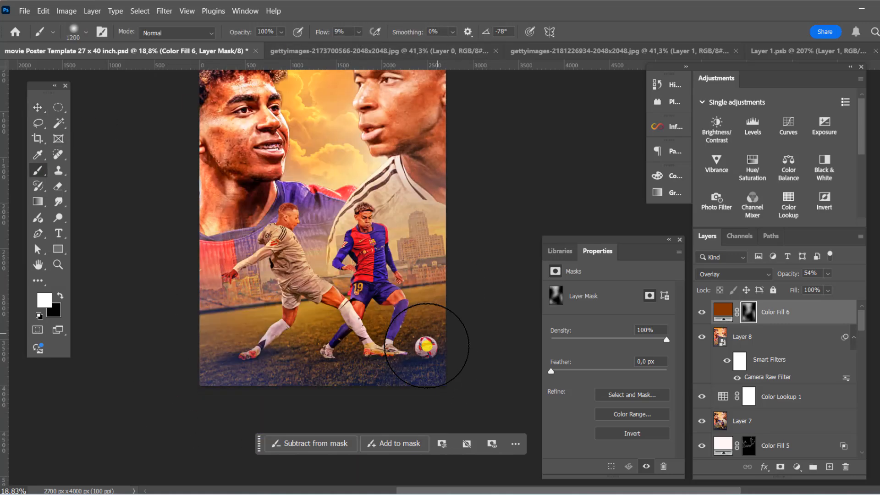
left_click_drag(426, 346, 283, 419)
scroll(467, 275, "up", 4)
scroll(468, 275, "up", 4)
left_click_drag(438, 124, 453, 173)
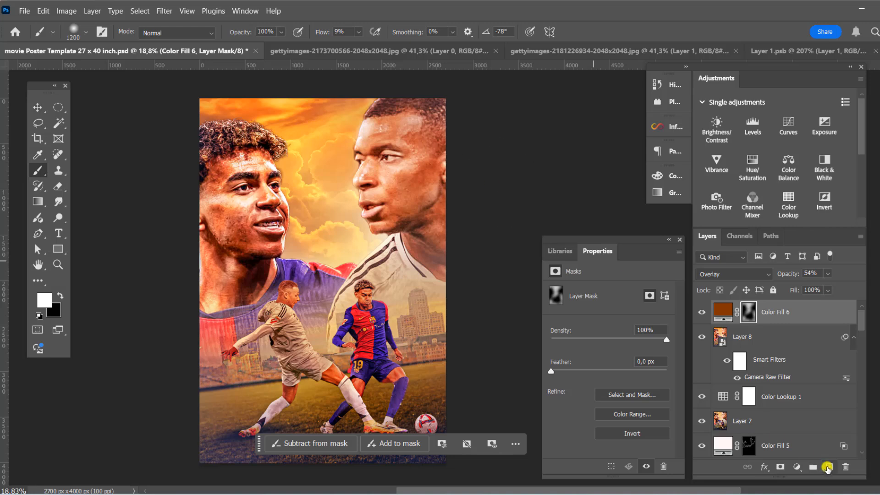
Stamp the visible layers into a new top layer and open the Camera Raw Filter on it.
left_click(827, 467)
left_click(164, 10)
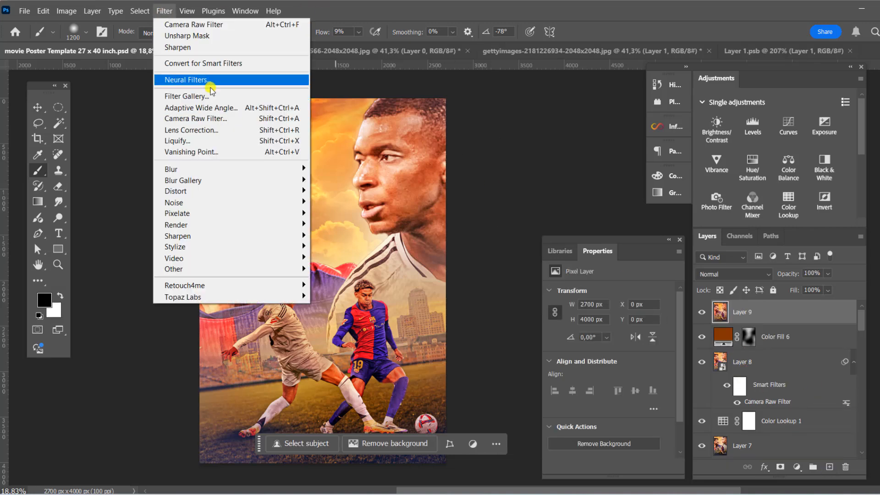
left_click(194, 116)
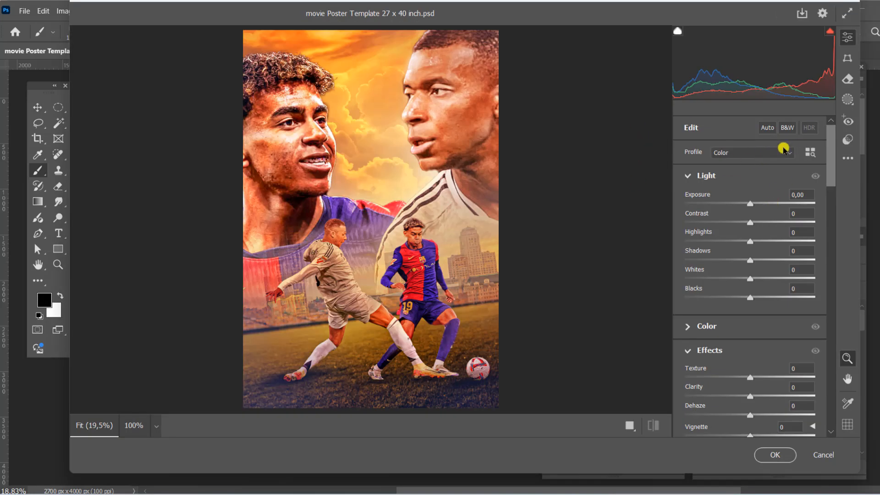
Browse the Artistic profiles in Camera Raw and apply the warm yellow one directly below Artistic 05.
left_click(783, 152)
left_click(765, 193)
left_click(708, 342)
left_click(732, 375)
scroll(732, 376, "down", 5)
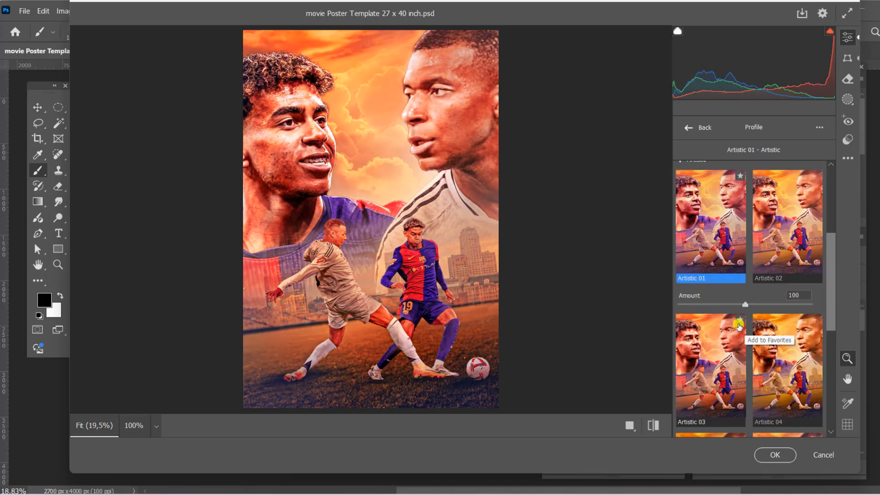
scroll(733, 386, "down", 2)
scroll(738, 382, "down", 4)
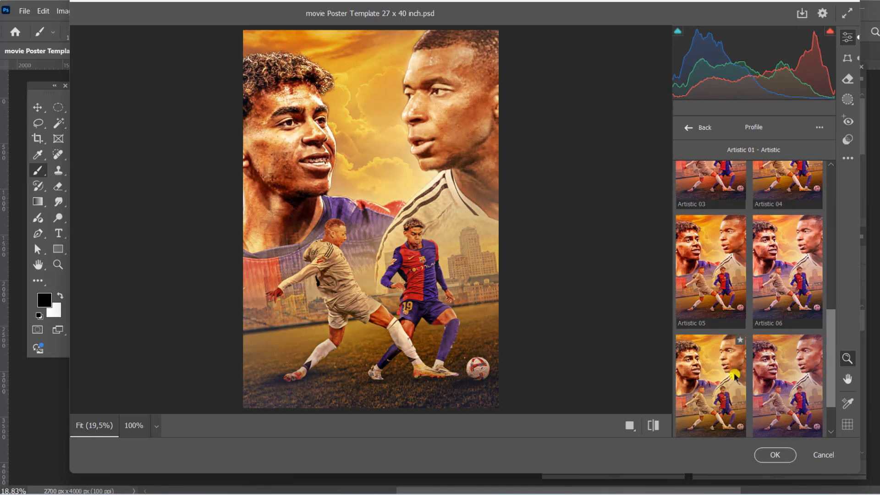
left_click(734, 377)
left_click(781, 455)
Compare the poster with and without the profile-graded layer and reduce that layer's opacity.
left_click(702, 312)
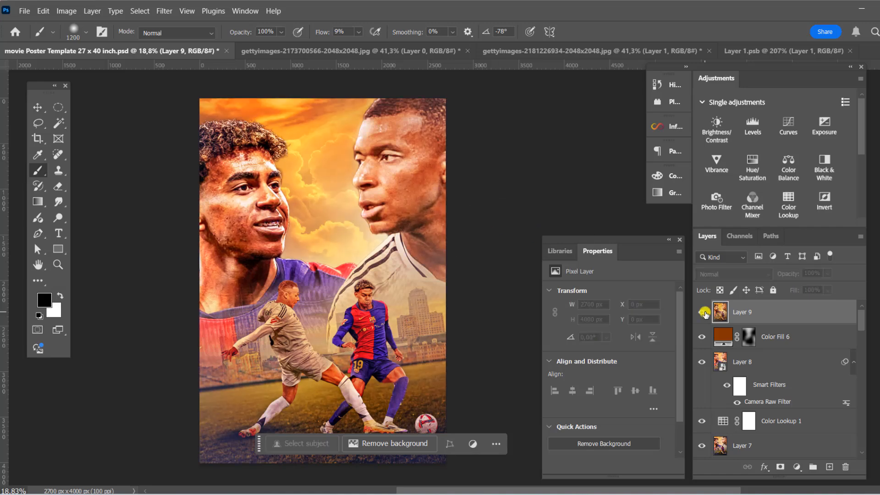
left_click(702, 312)
left_click_drag(828, 274, 821, 289)
Display the whole poster in full-screen mode to review the final grade.
scroll(458, 275, "up", 2)
key("v")
left_click_drag(368, 141, 377, 200)
key("f")
key("f")
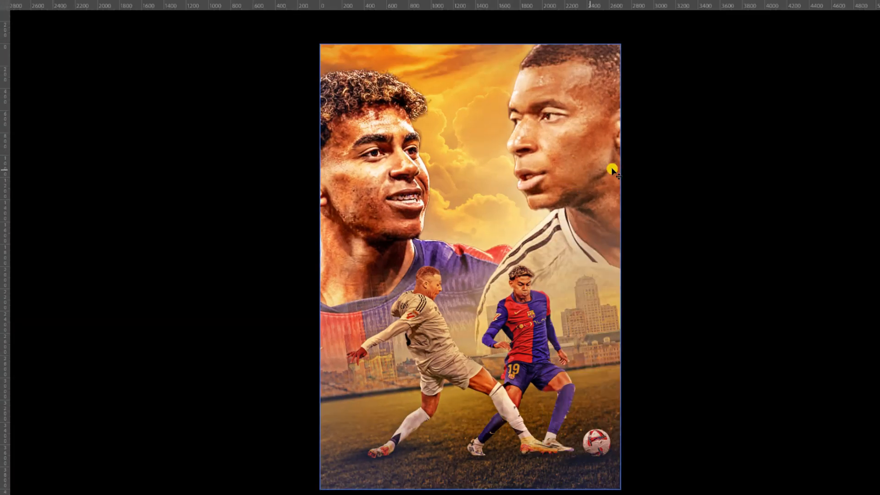